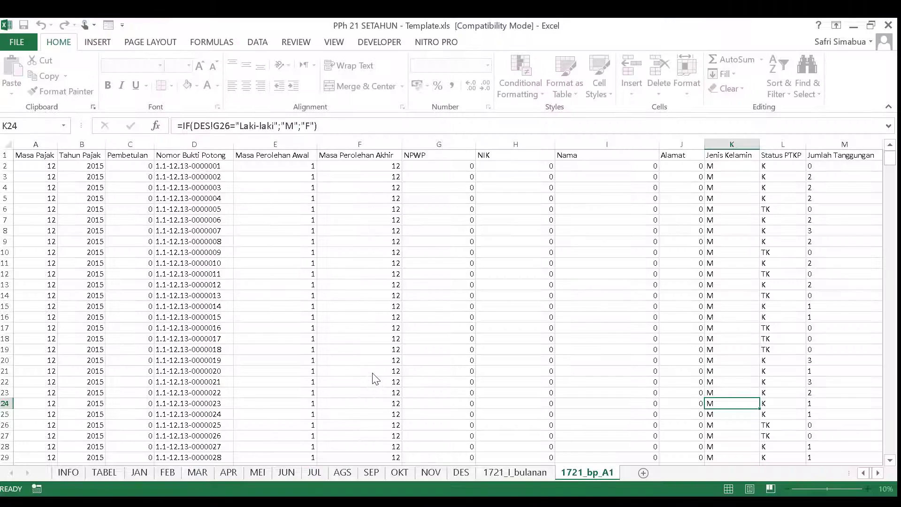
On the TABEL sheet, enter the new withholder name in B1 and change the Tgl BP date in B3 to 31/12/2019.
click(117, 474)
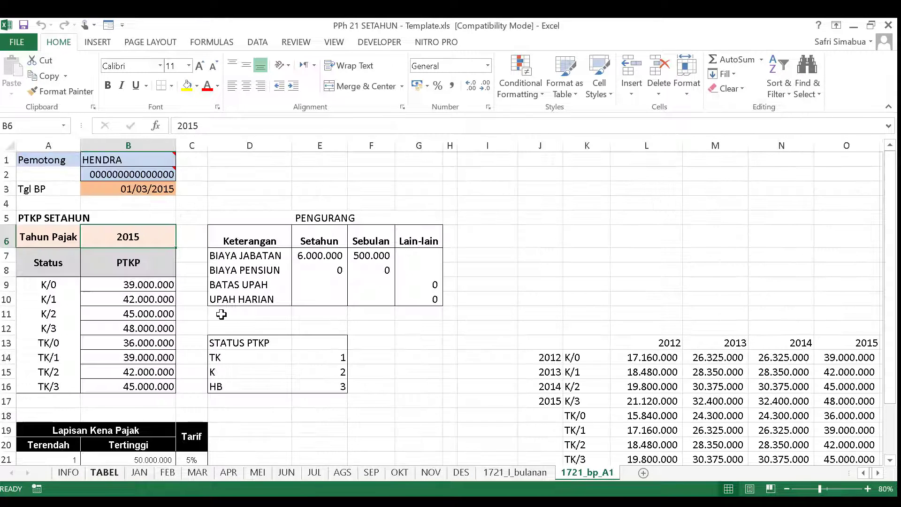
click(128, 160)
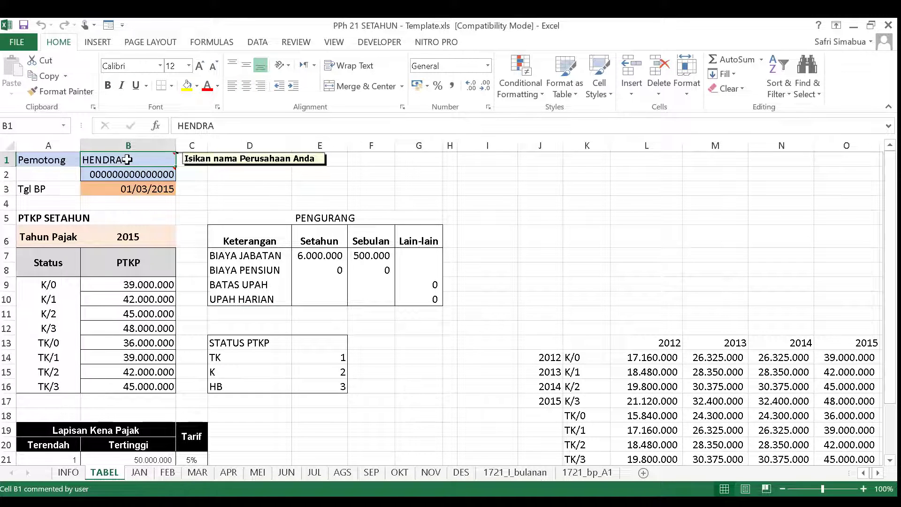
text(sa)
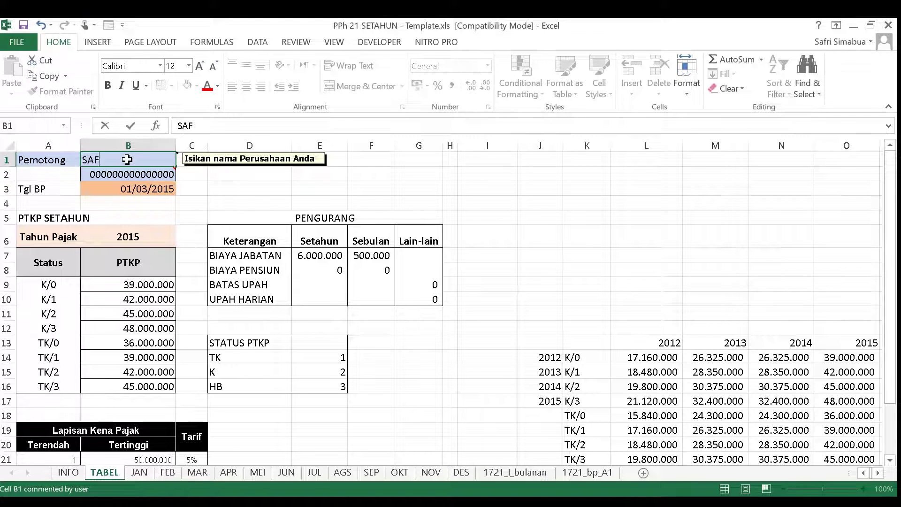
click(152, 190)
text(3)
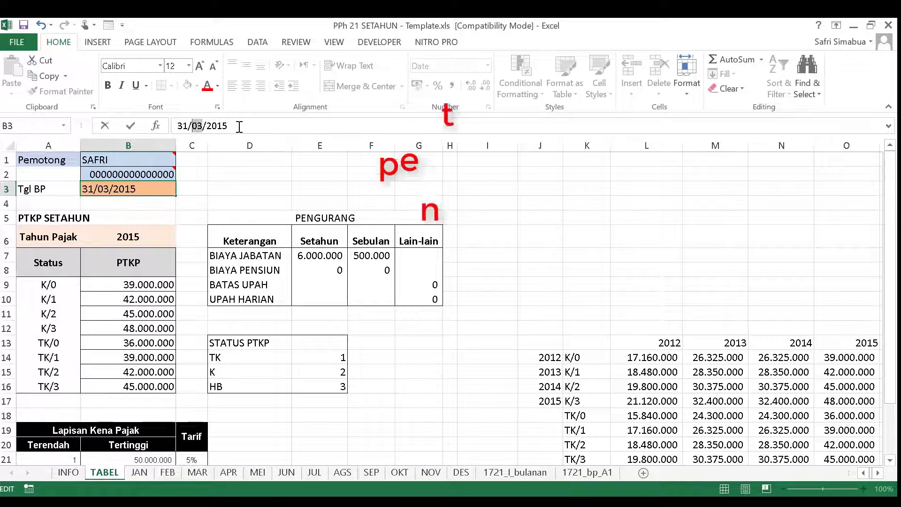
text(12/201)
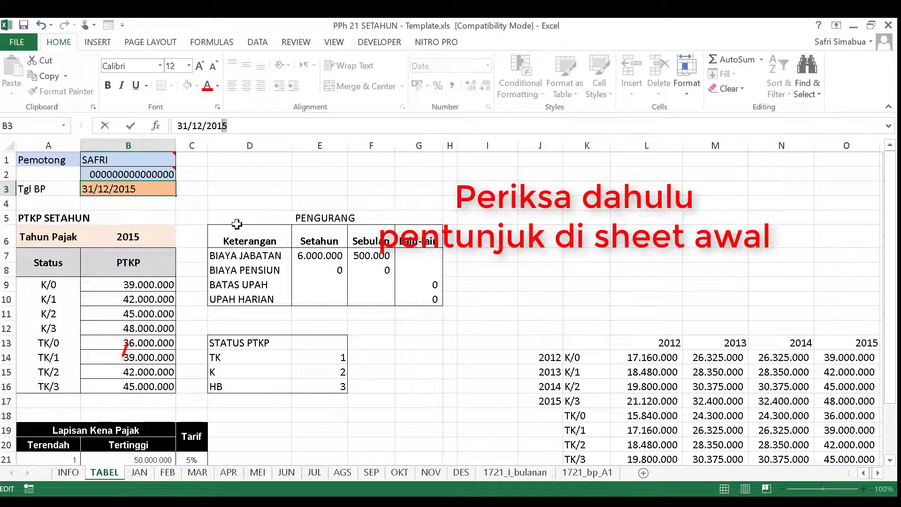
text(9)
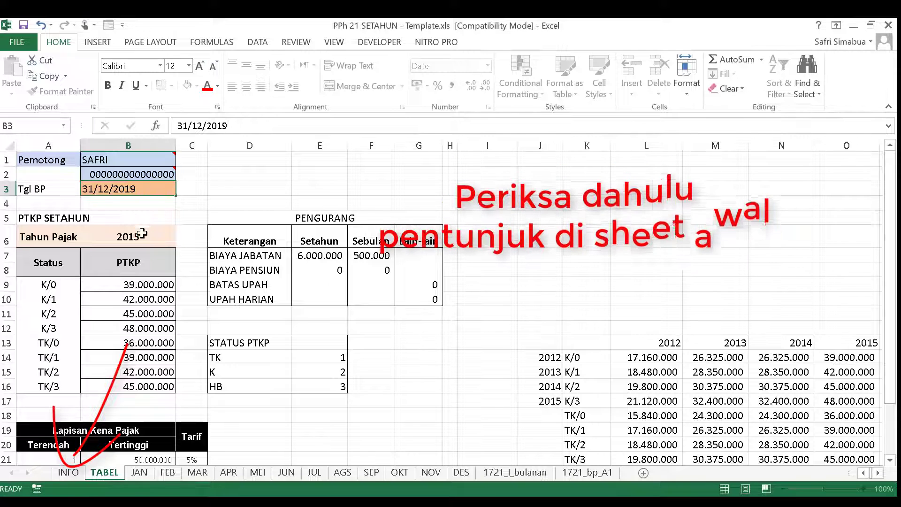
click(142, 233)
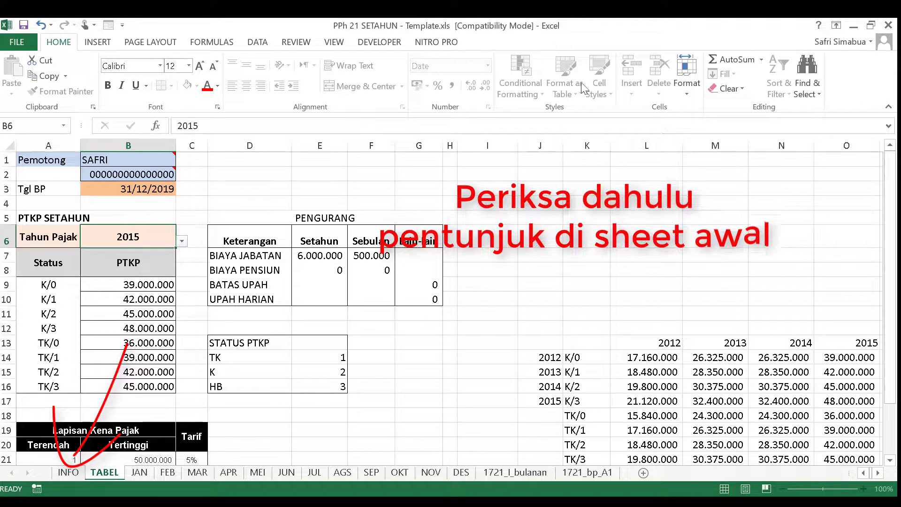
Check that the Tahun Pajak validation list draws on the year range J14:J22.
click(267, 44)
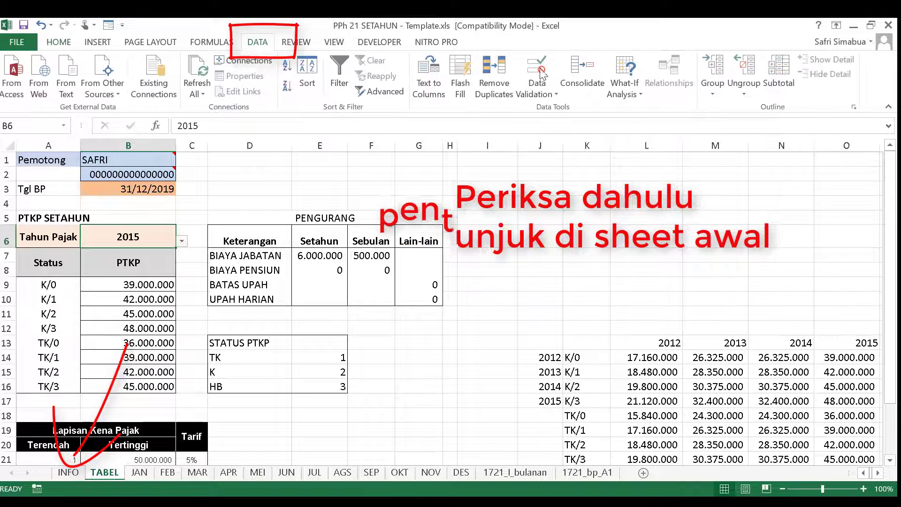
click(553, 95)
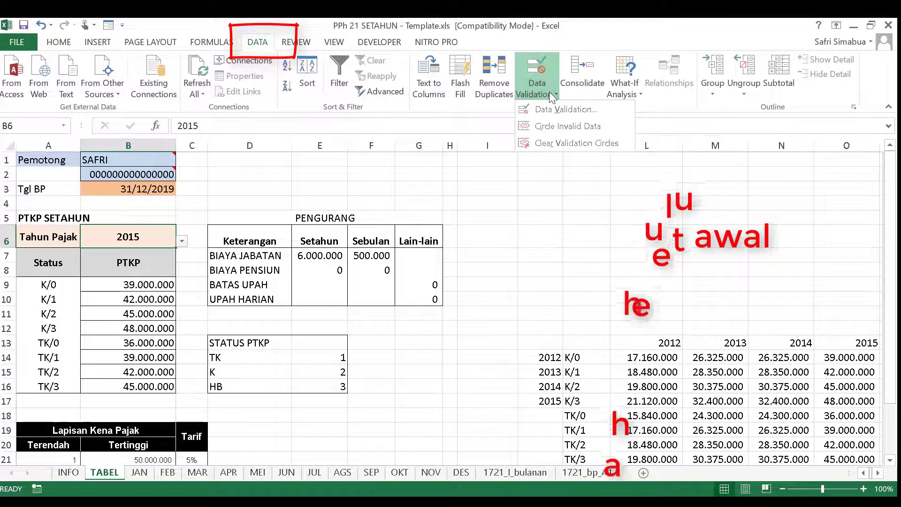
click(568, 110)
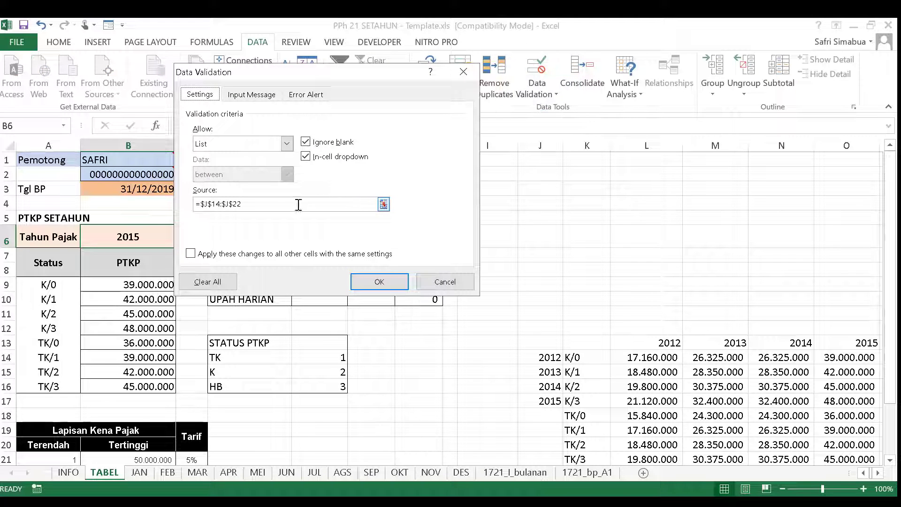
click(221, 206)
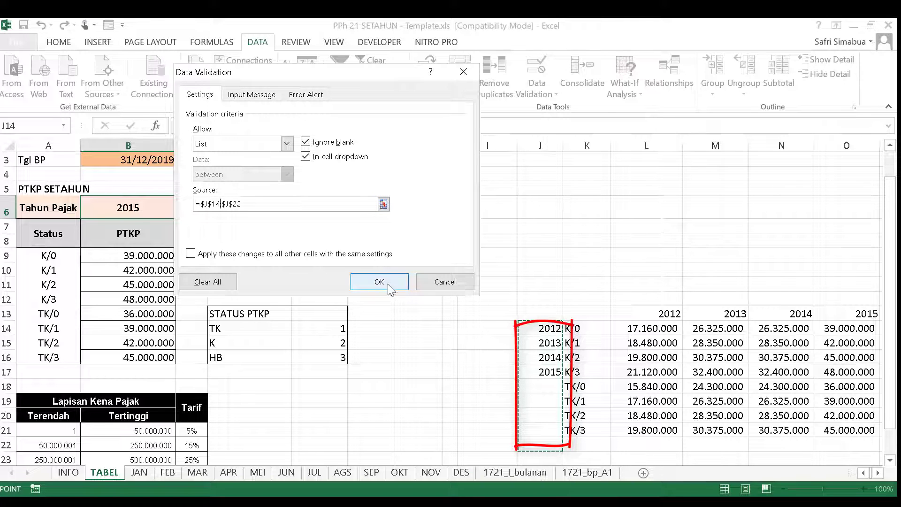
key(Return)
Extend the 2014–2015 years downward so the year list runs through 2019.
mouse_move(549, 358)
mouse_down()
mouse_move(562, 379)
mouse_move(558, 436)
mouse_up()
key(Down)
key(Right)
key(Right)
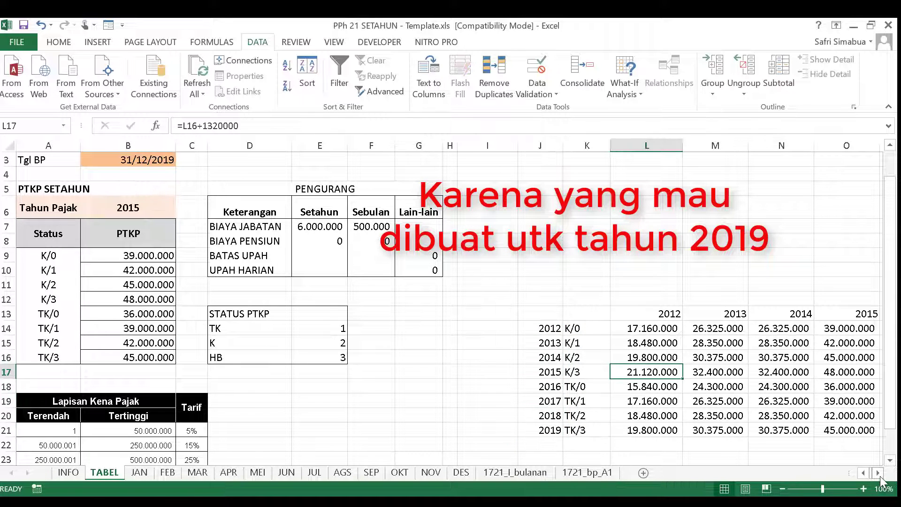
click(878, 473)
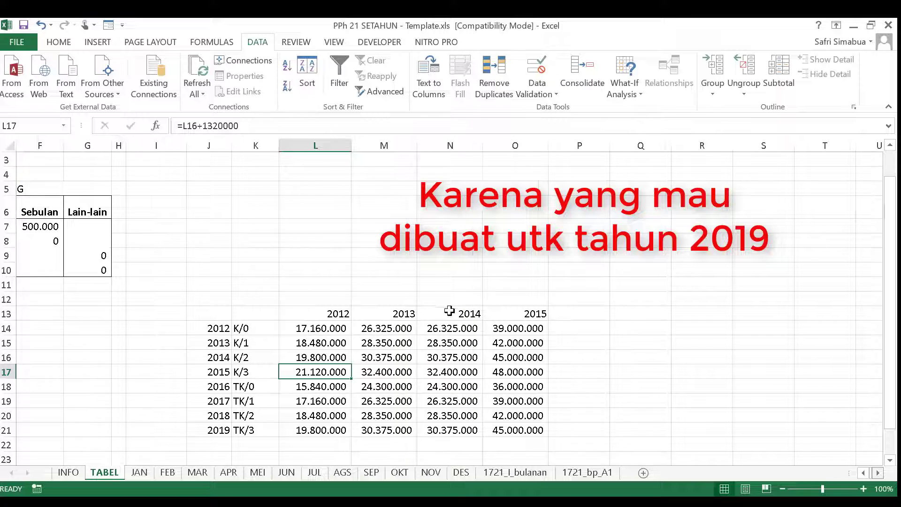
Extend the year headers to 2019 and fill 2019 TK/0–TK/3 from 54.000.000, rising by 4.500.000.
scroll(450, 311, right, 1)
drag(423, 313, 725, 321)
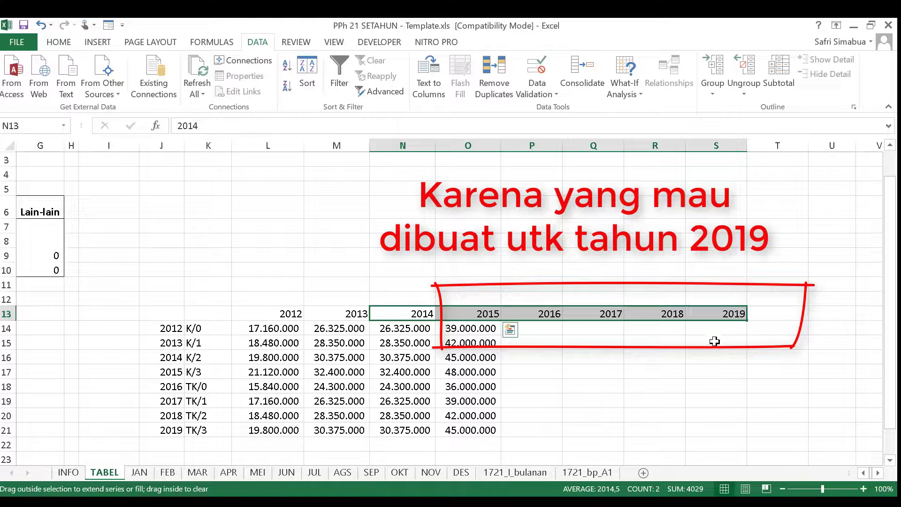
click(718, 386)
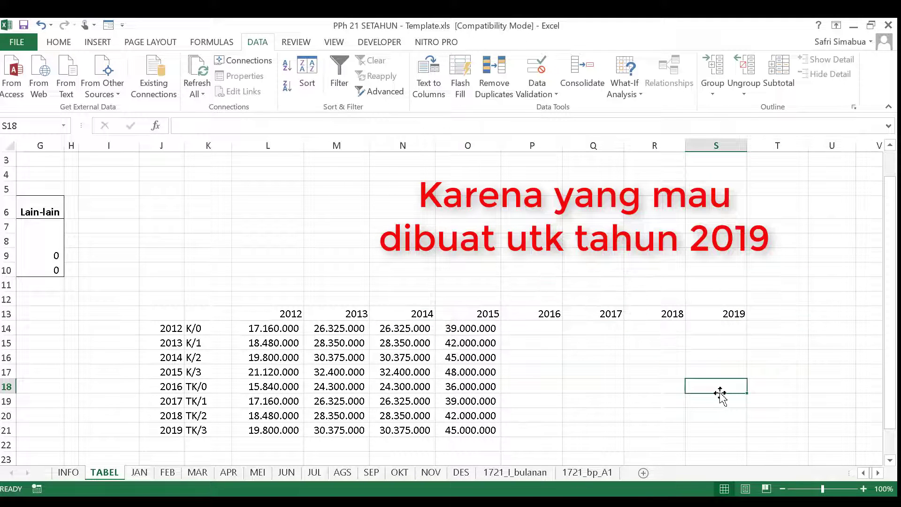
text(=4500000*12)
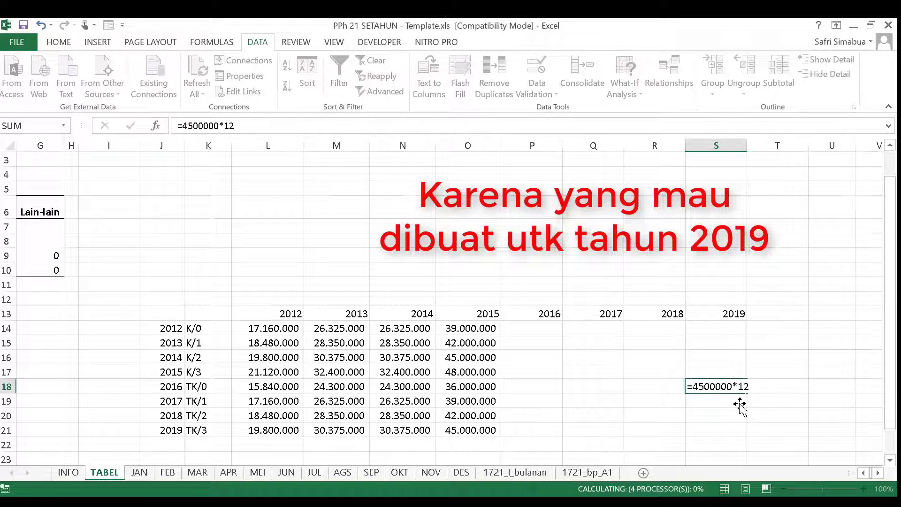
key(Return)
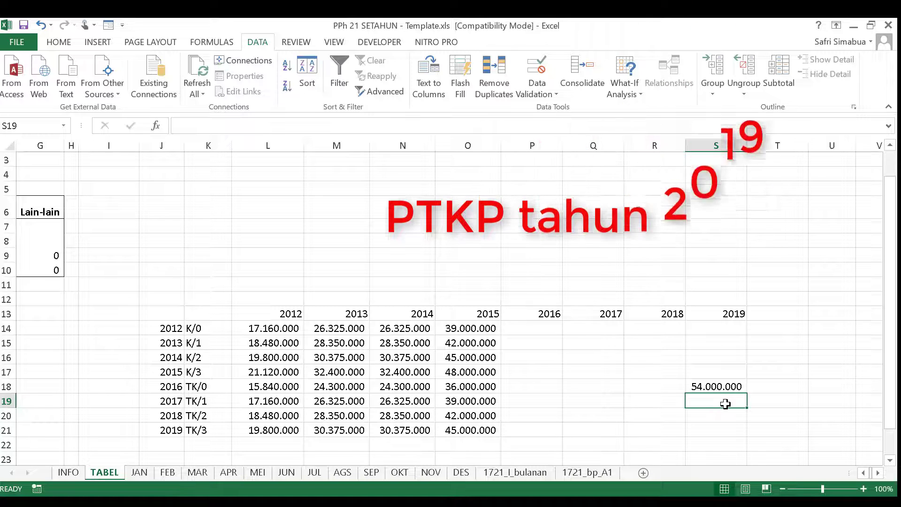
text(=)
click(717, 384)
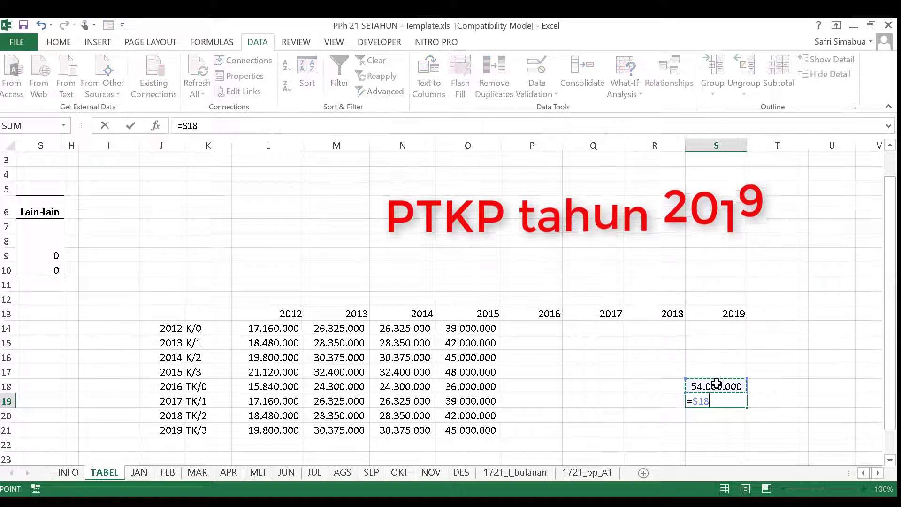
text(+4500)
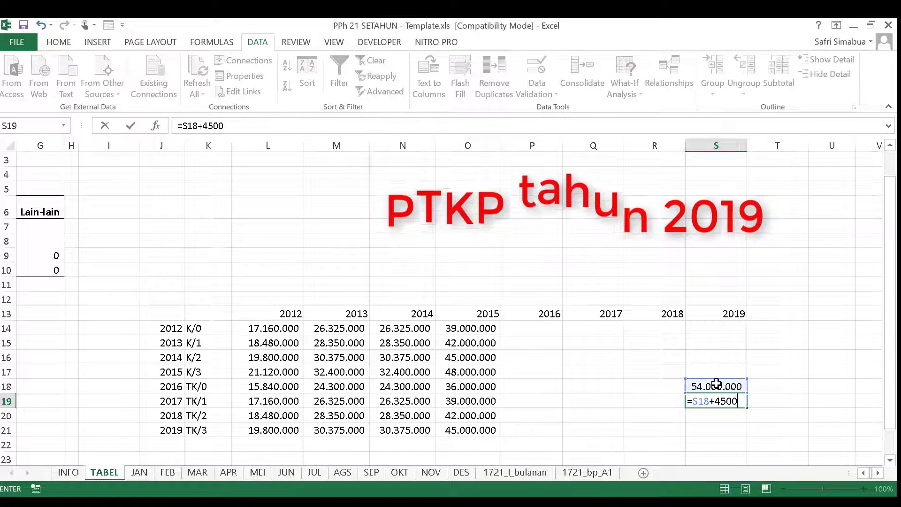
text(000)
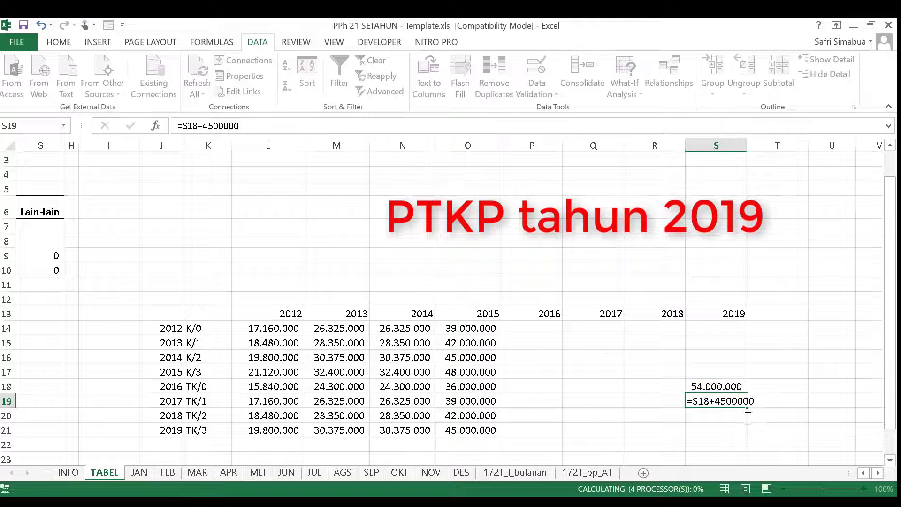
key(Return)
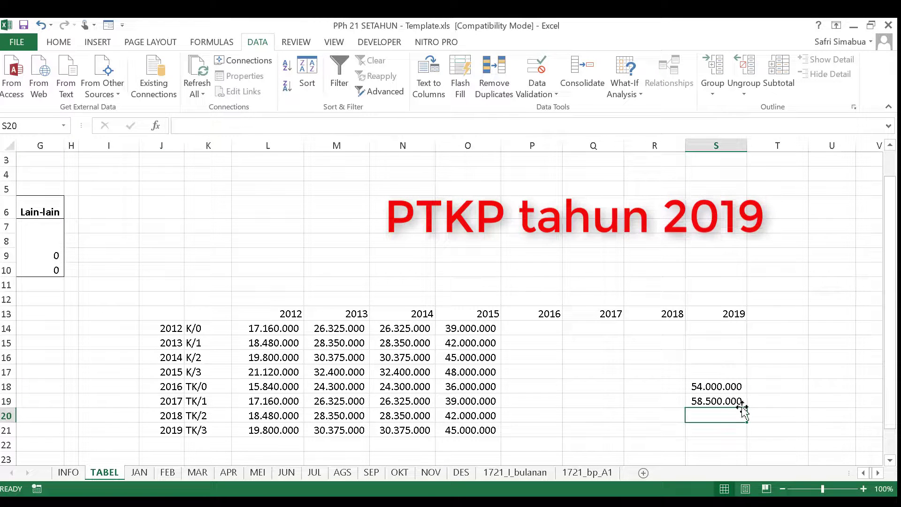
drag(745, 408, 744, 432)
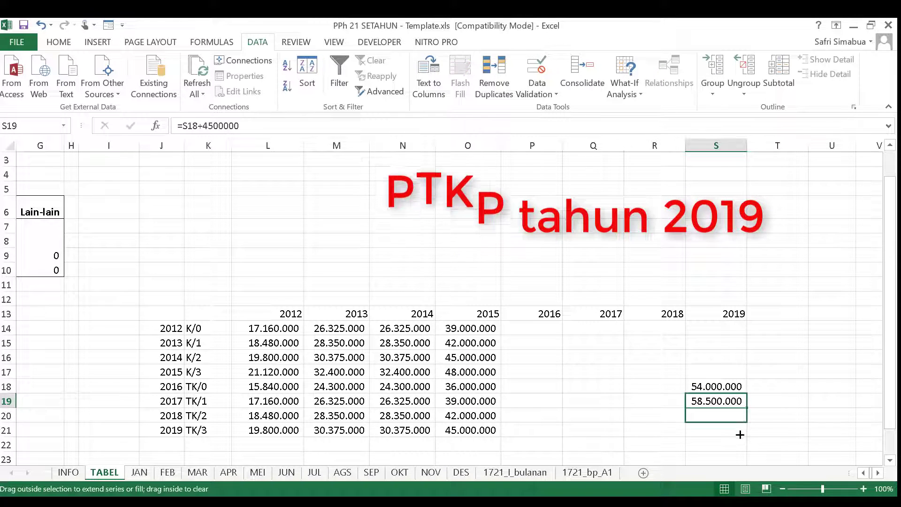
Fill the 2019 K/0–K/3 amounts, 58.500.000 through 72.000.000.
click(723, 327)
text(=)
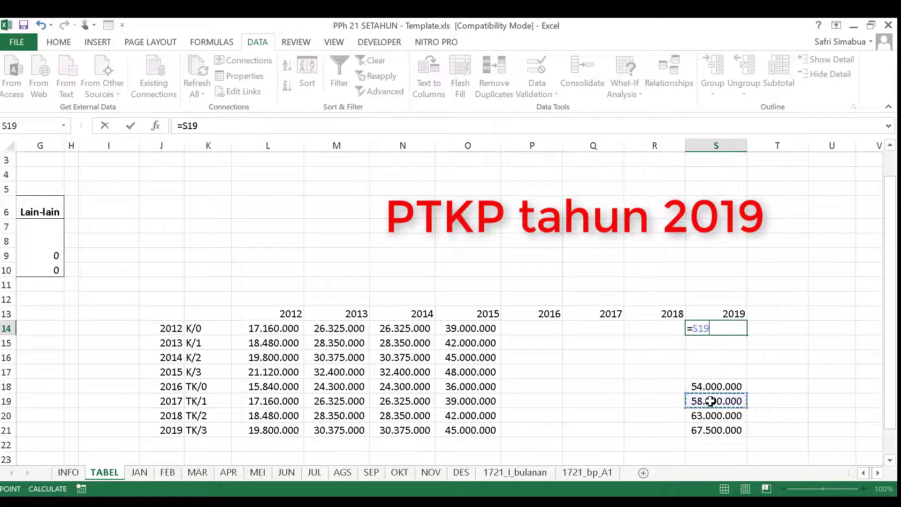
key(Return)
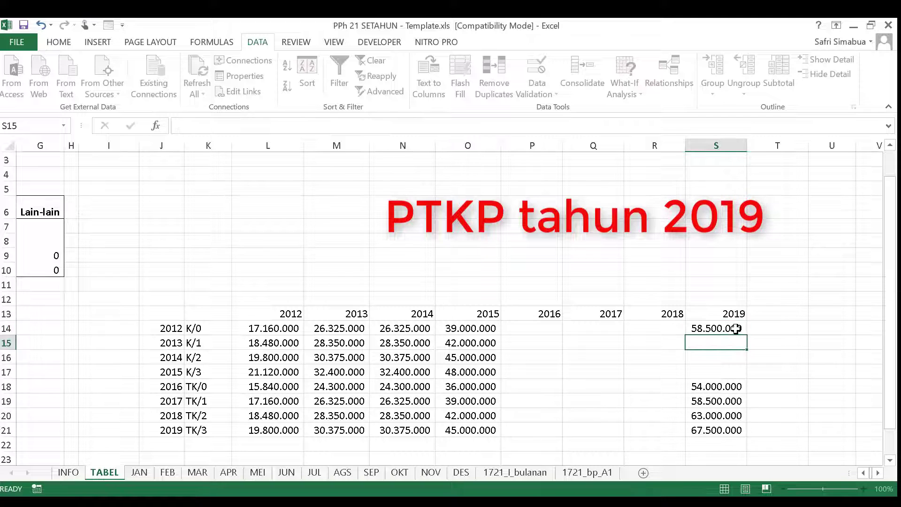
click(747, 334)
drag(747, 336, 729, 374)
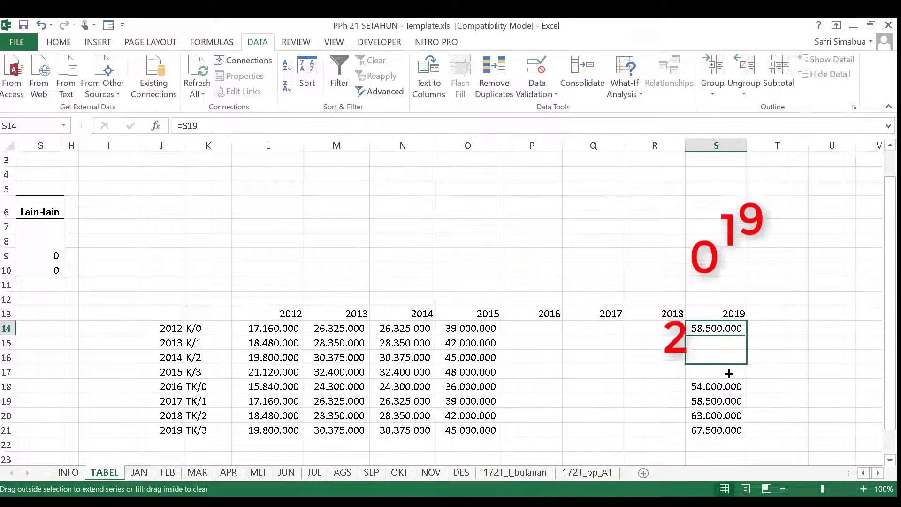
click(727, 372)
text(=S16+4500000)
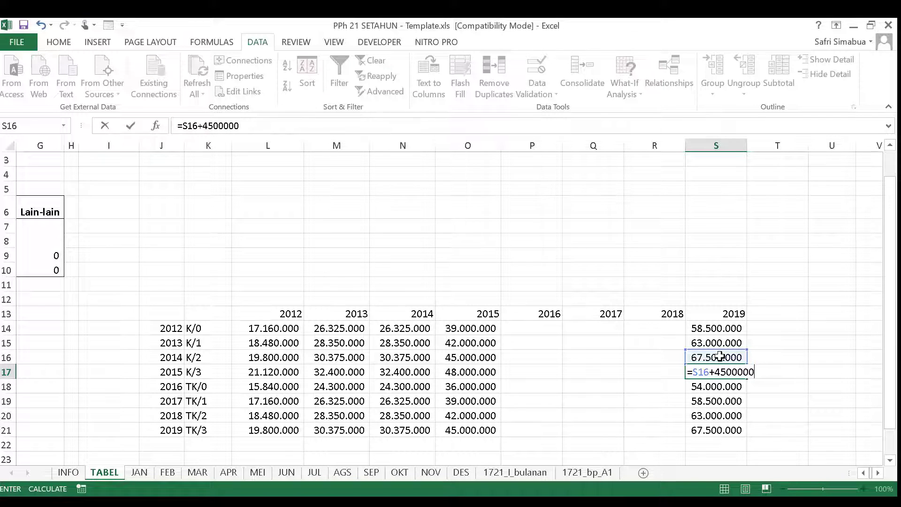
key(Return)
click(584, 333)
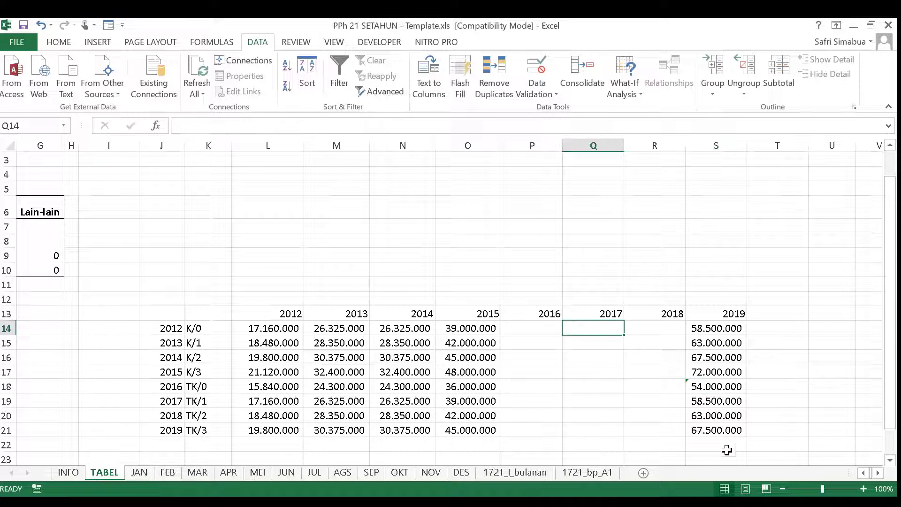
key(Left)
Edit the K/0 PTKP VLOOKUP in B9 so its lookup range ends at column S ($K$14:$S$21).
key(Left)
key(Left)
key(Left)
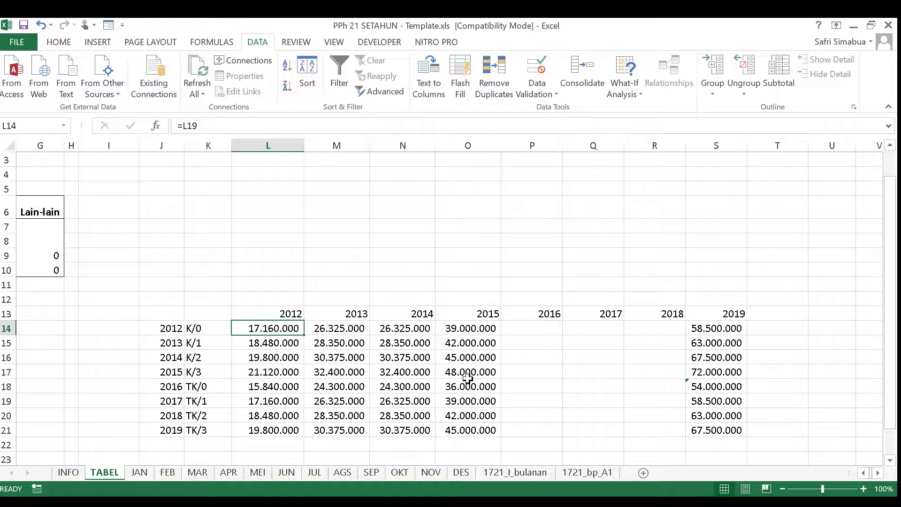
key(Left)
key(Left)
key(Left)
key(Left)
key(Left)
key(Left)
key(Left)
key(Left)
key(Left)
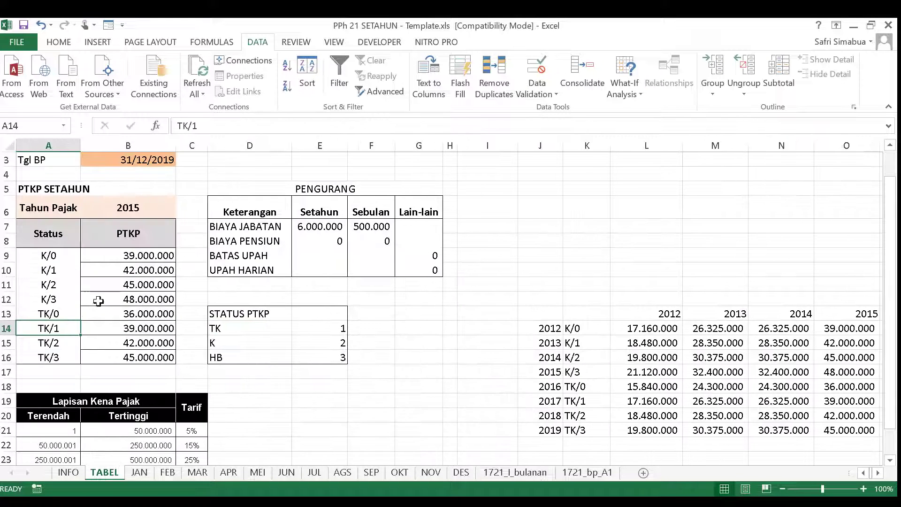
click(135, 212)
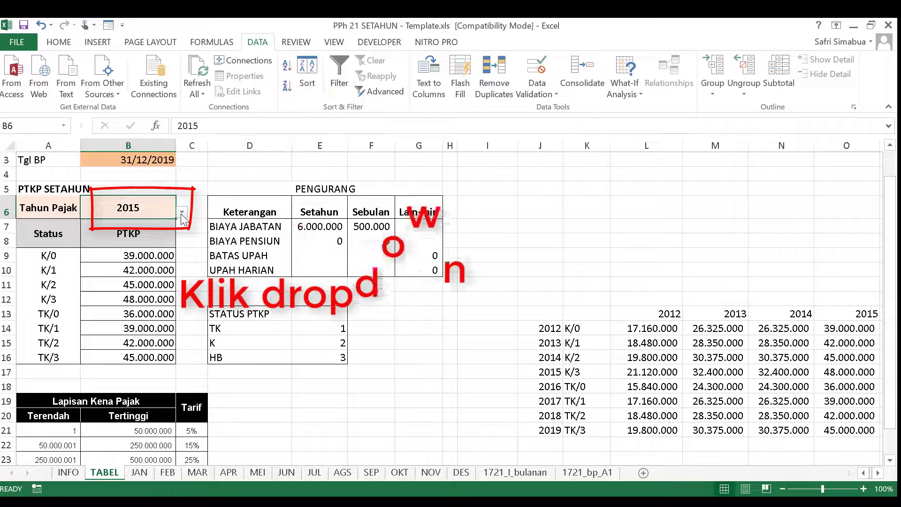
key(Down)
key(Down)
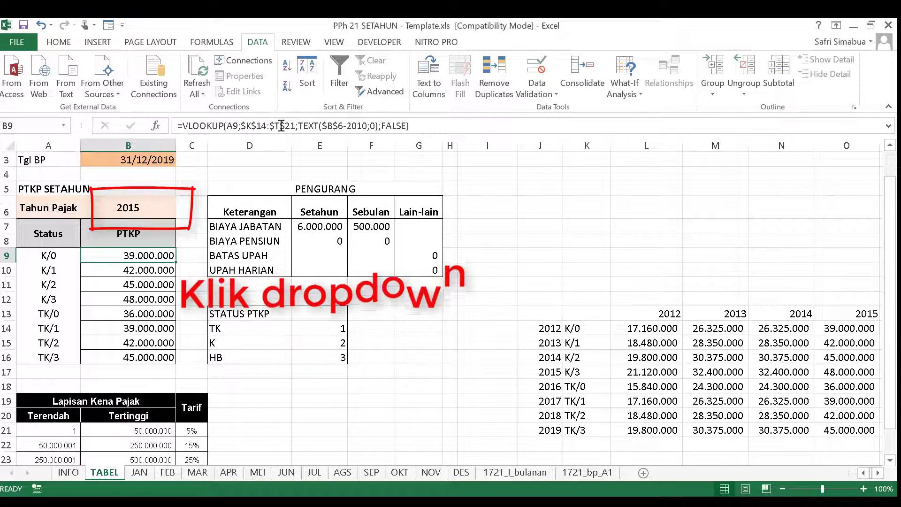
click(280, 121)
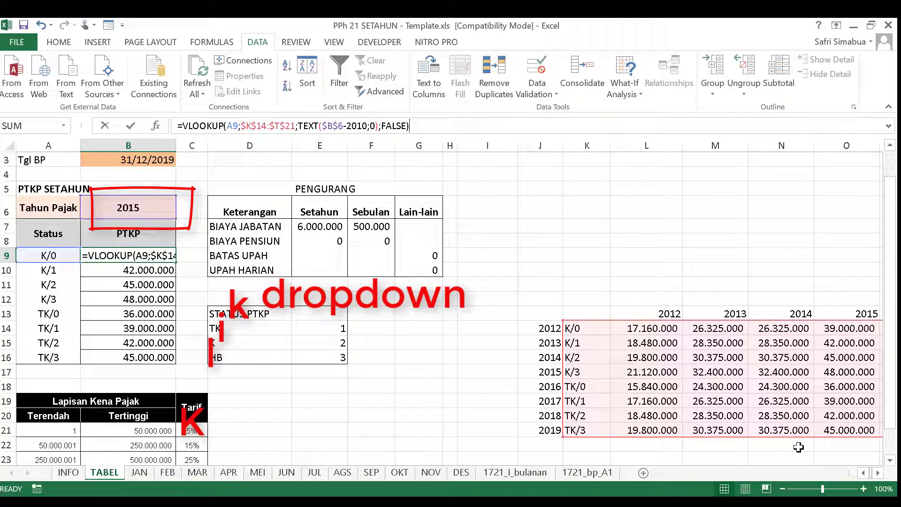
click(878, 472)
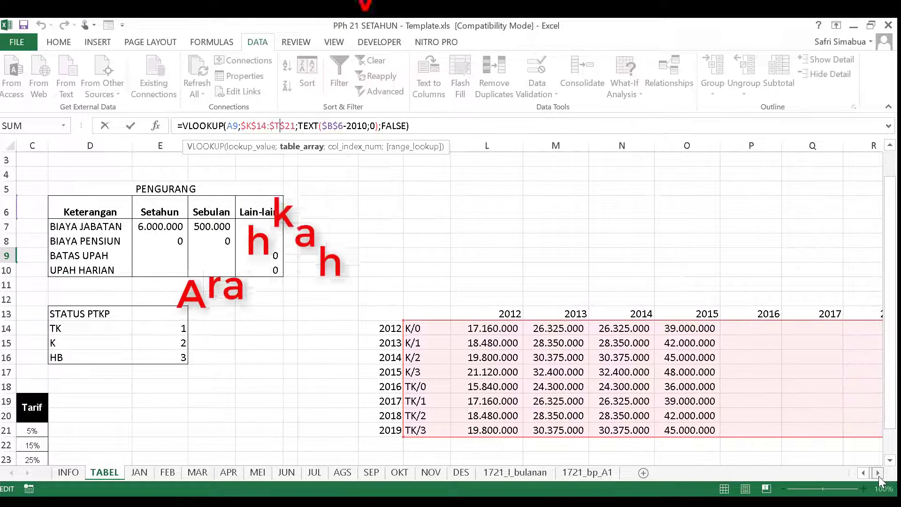
click(878, 473)
click(878, 473)
click(877, 472)
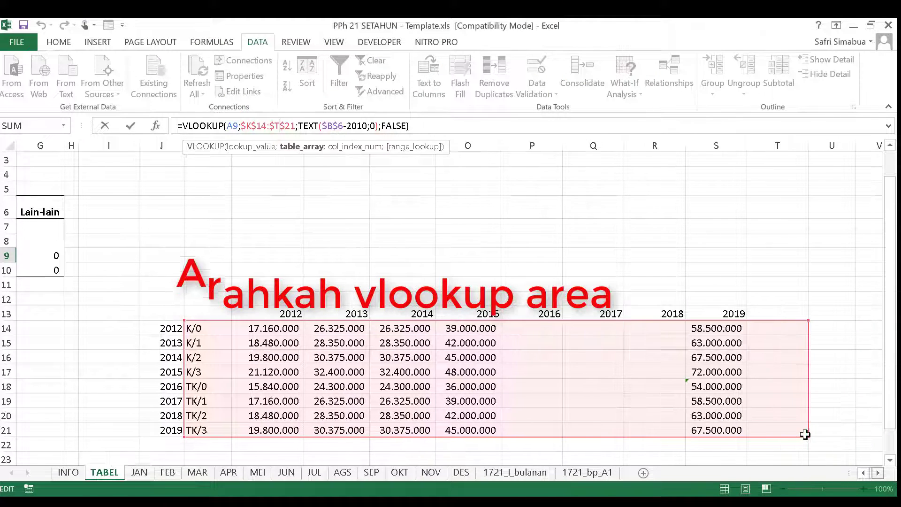
drag(758, 436, 696, 436)
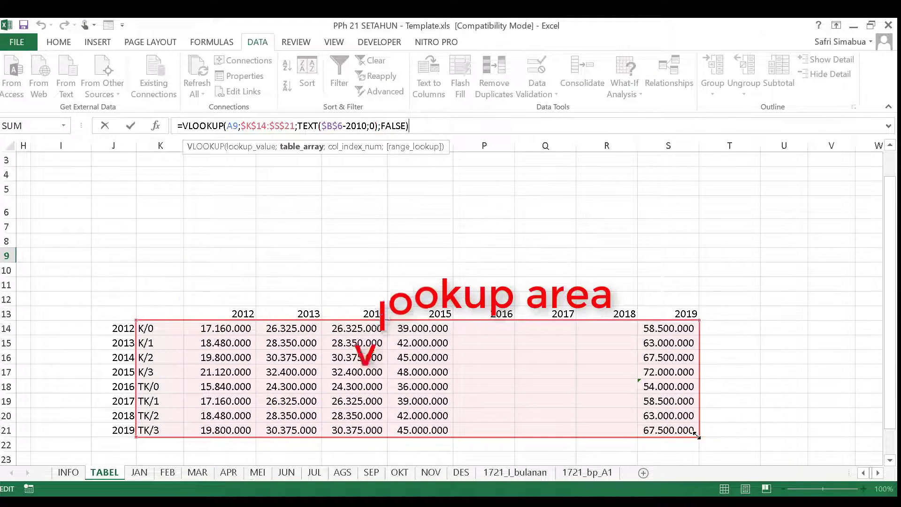
key(Return)
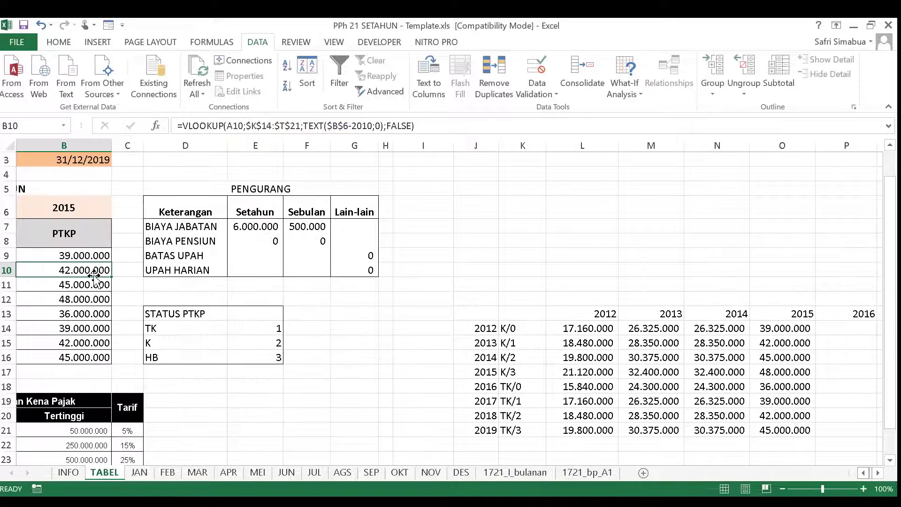
key(Up)
key(Up)
key(Up)
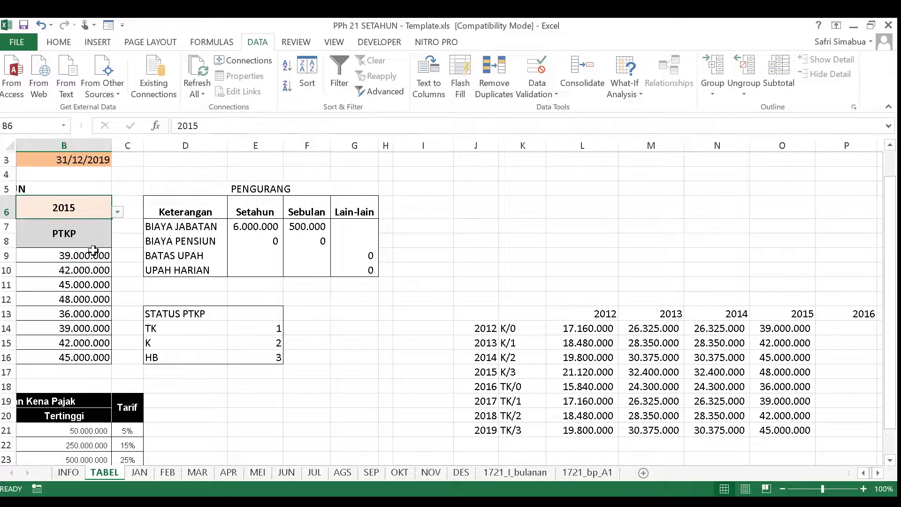
Choose 2019 as the Tahun Pajak from the B6 dropdown.
click(111, 254)
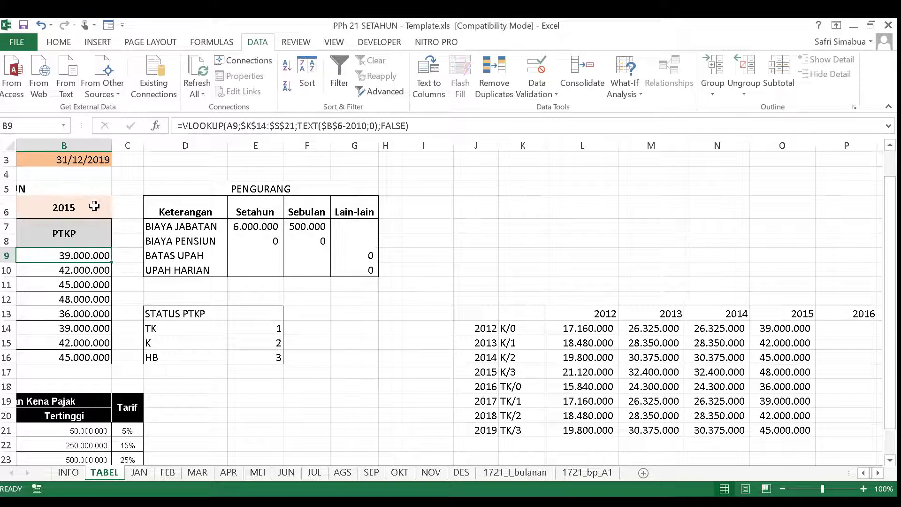
click(94, 206)
click(118, 213)
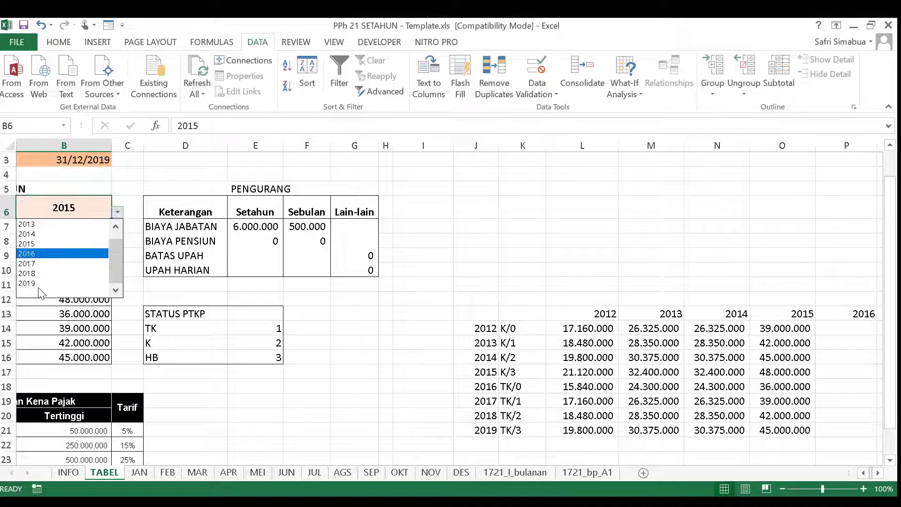
click(107, 266)
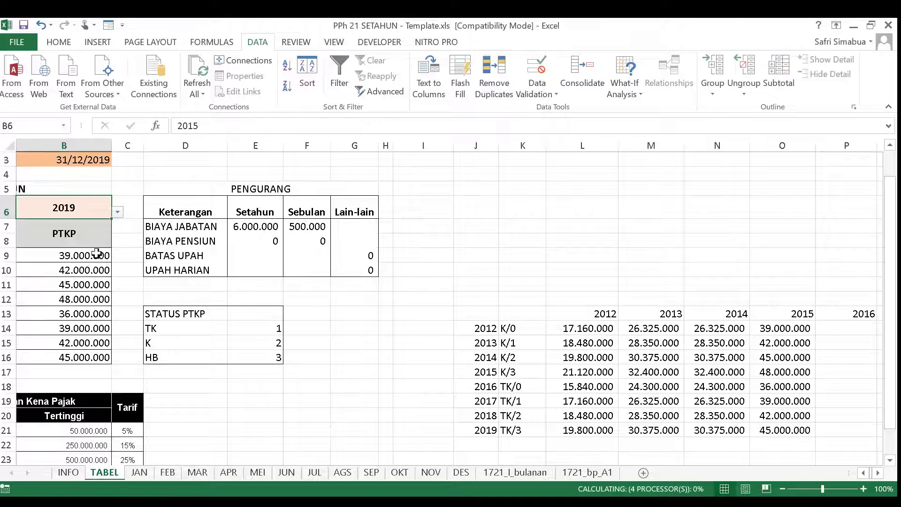
Copy the K/0 PTKP formula down through TK/3 and switch to the JAN sheet.
click(107, 257)
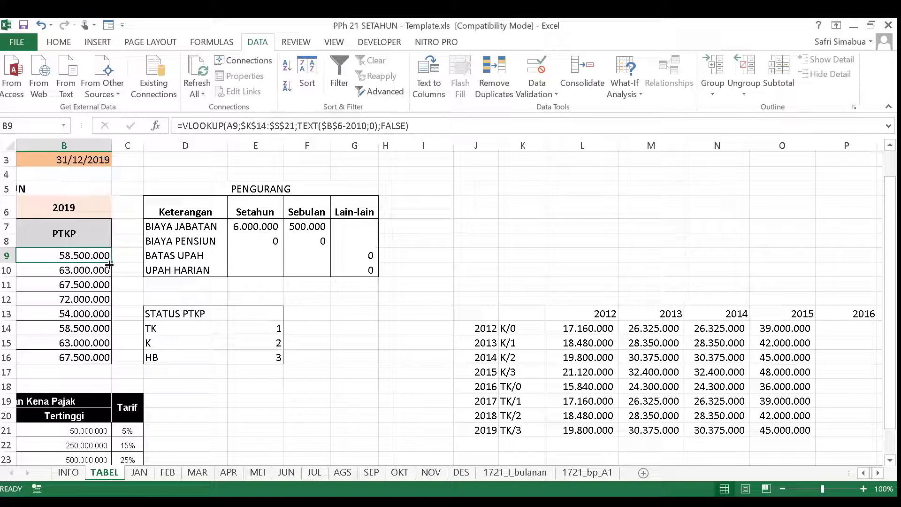
drag(99, 362, 100, 360)
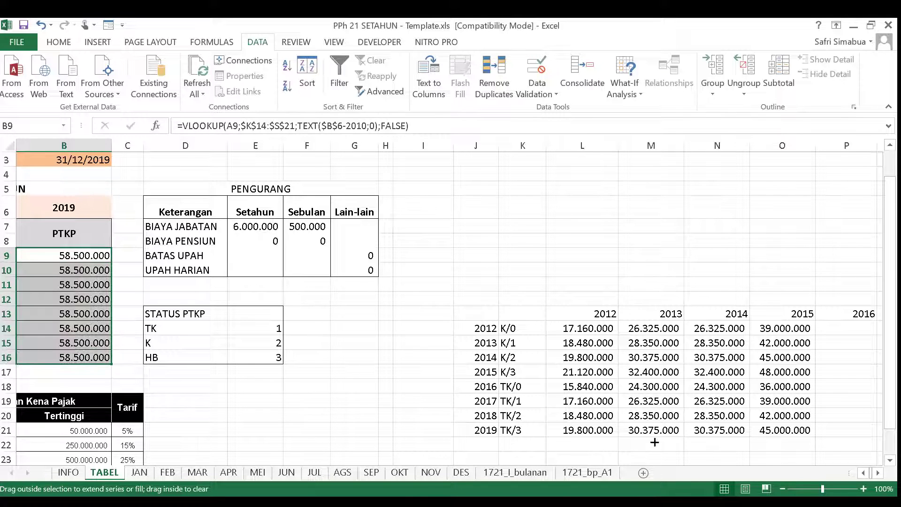
click(863, 477)
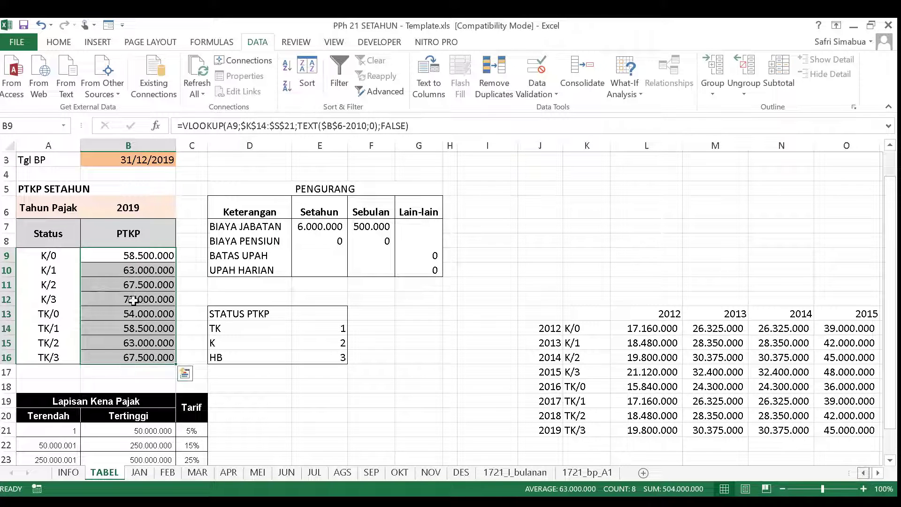
click(151, 328)
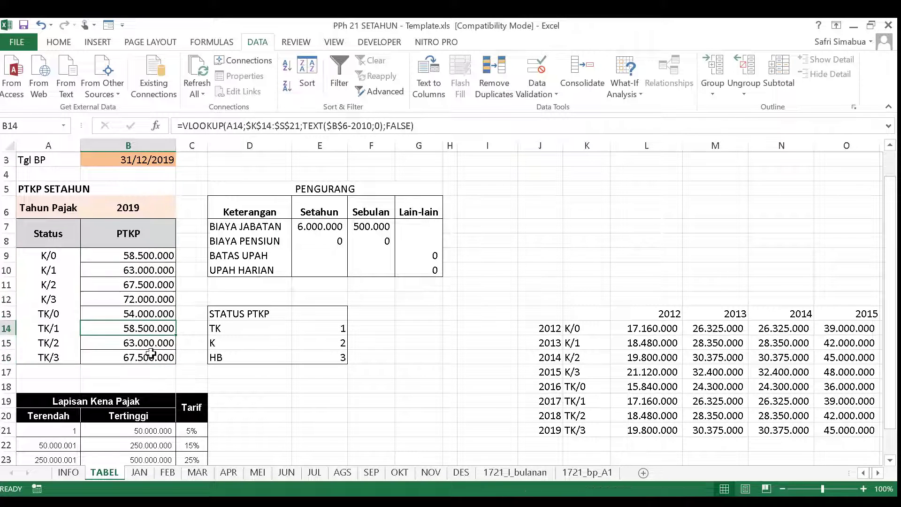
click(343, 411)
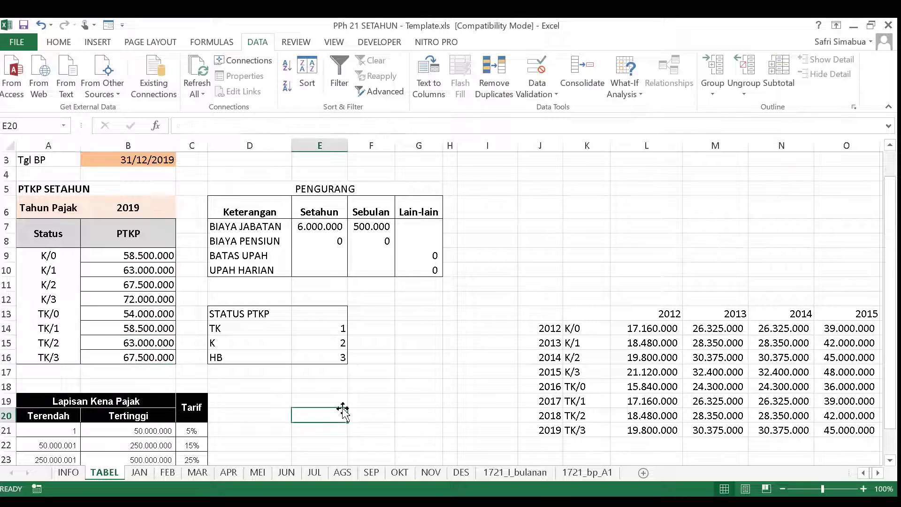
click(146, 474)
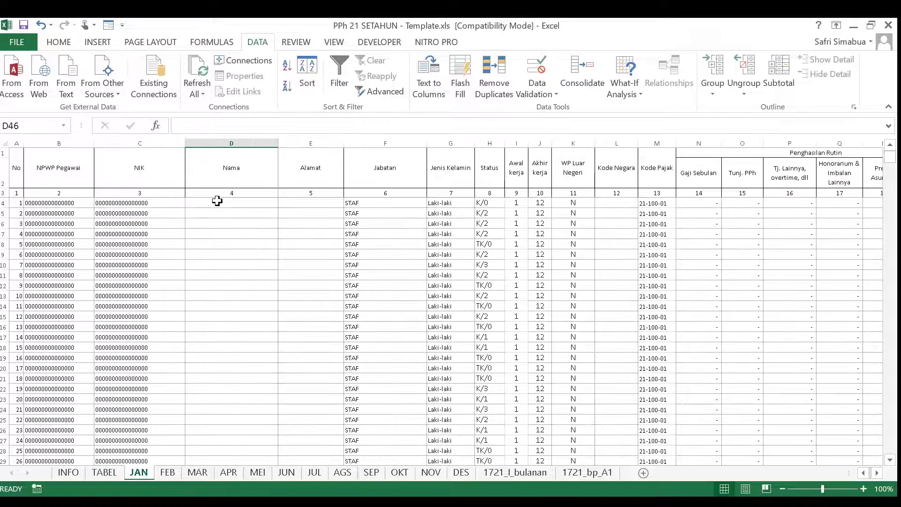
Enter Nama 1 and Nama 2 in D4:D5 and extend the series to Nama 20 in row 23.
click(217, 201)
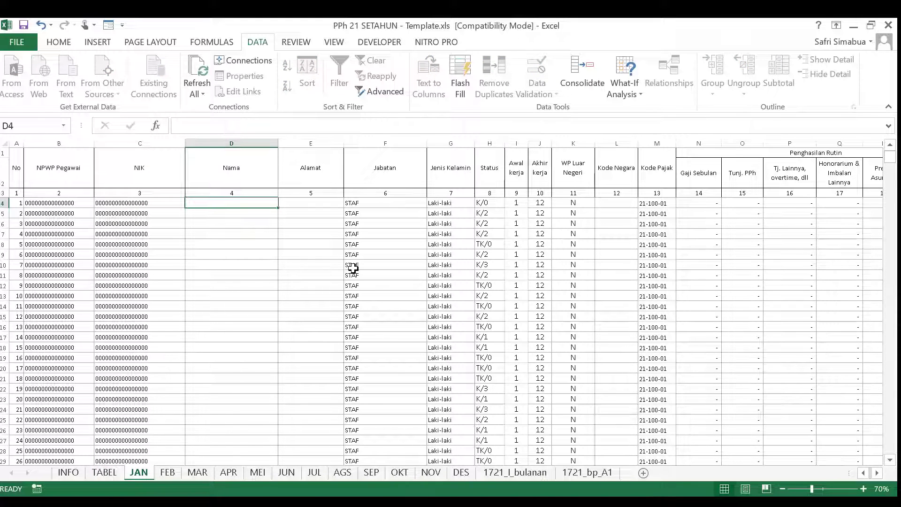
text(nAMA)
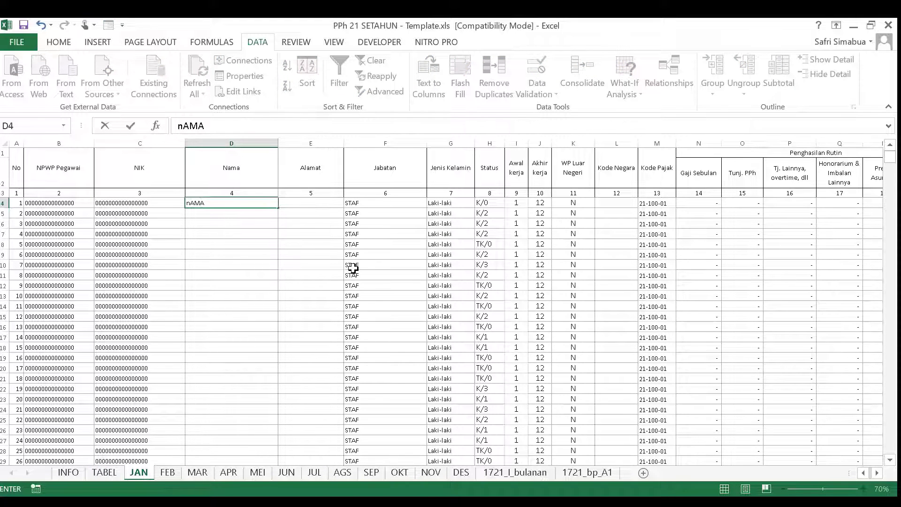
key(BackSpace)
key(BackSpace)
key(BackSpace)
key(BackSpace)
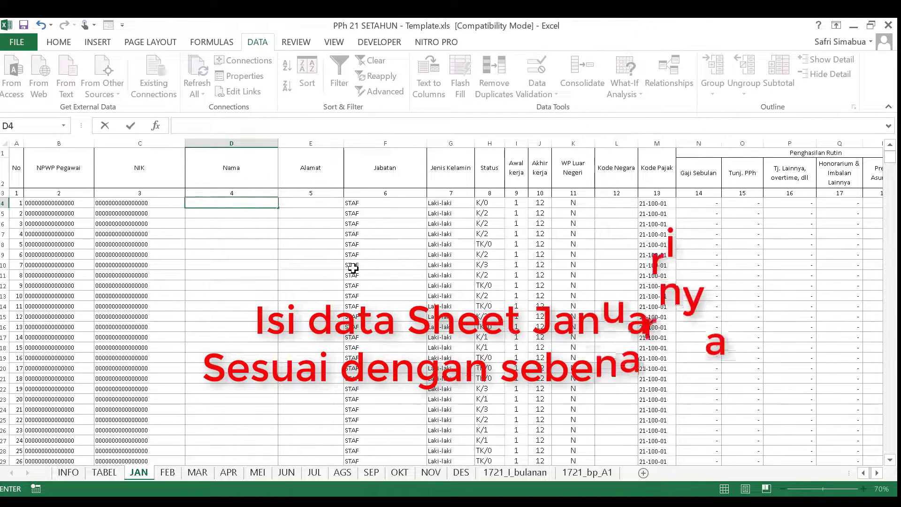
text(nama)
key(BackSpace)
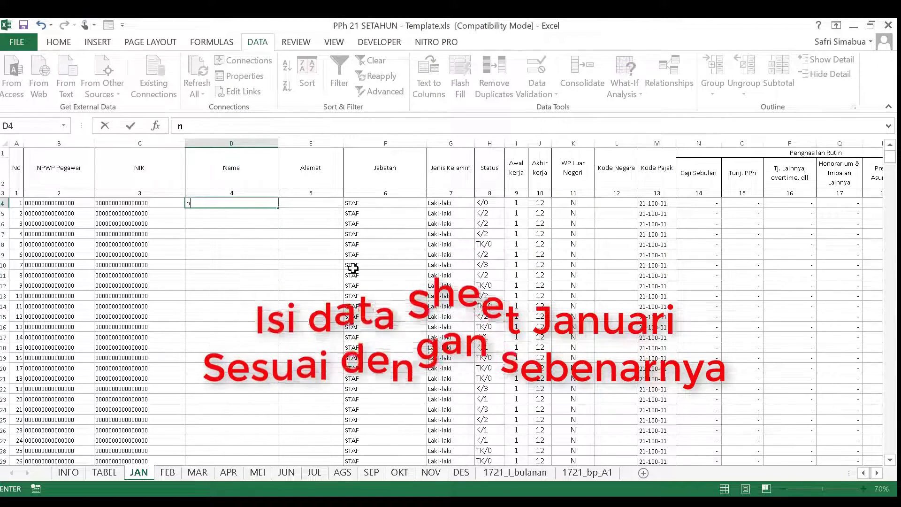
text(Nama )
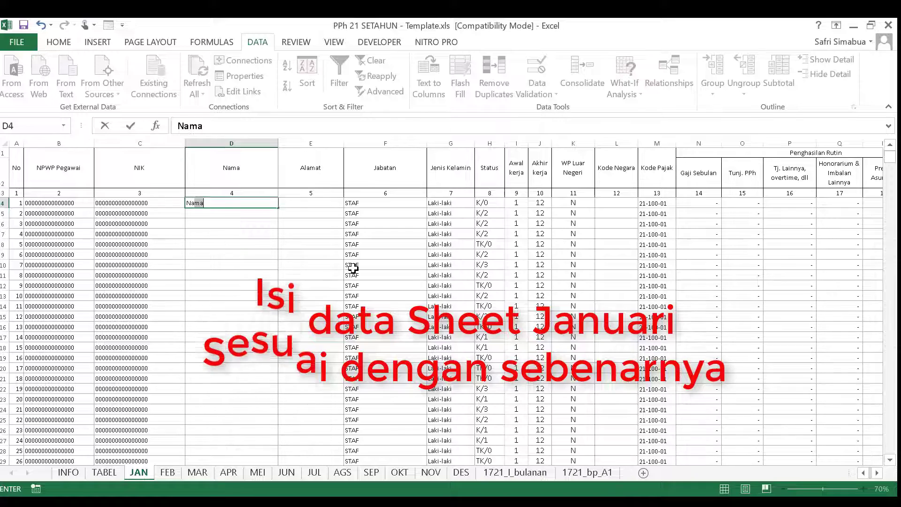
text(1)
key(ctrl+Return)
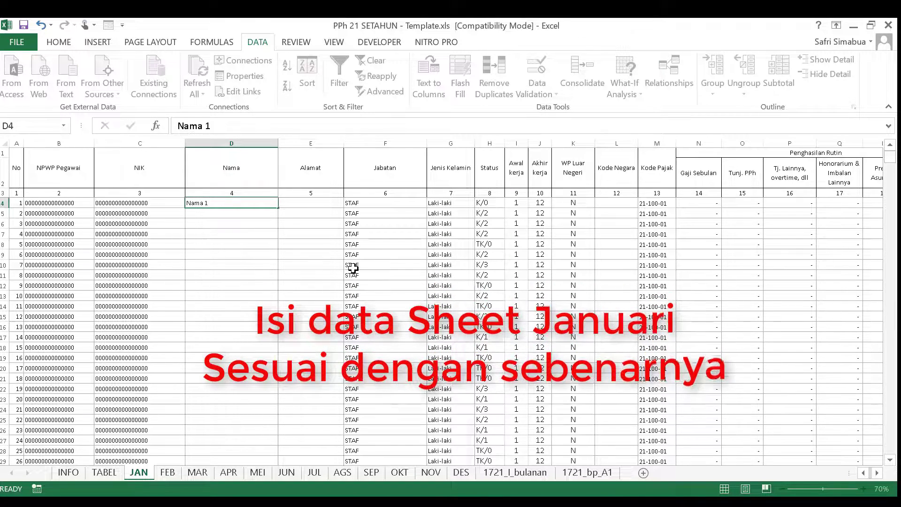
key(Down)
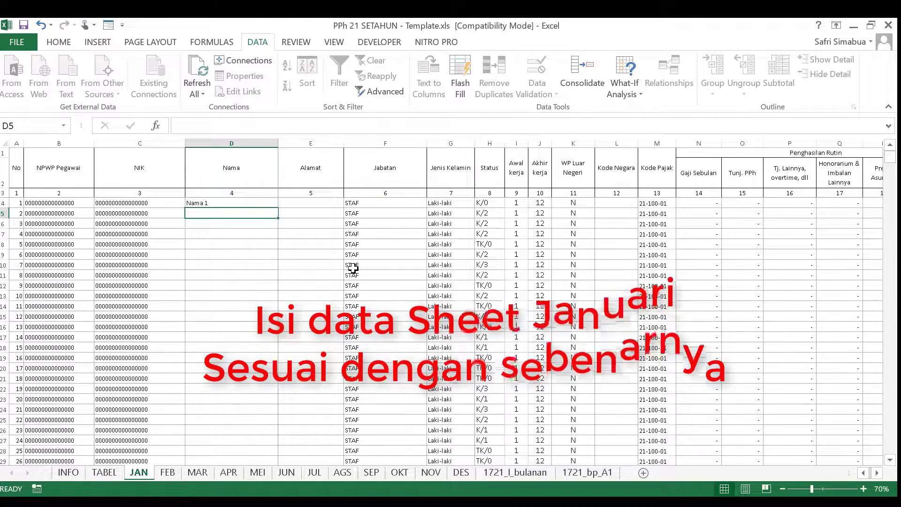
text(Nama)
text( 2)
key(ctrl+Return)
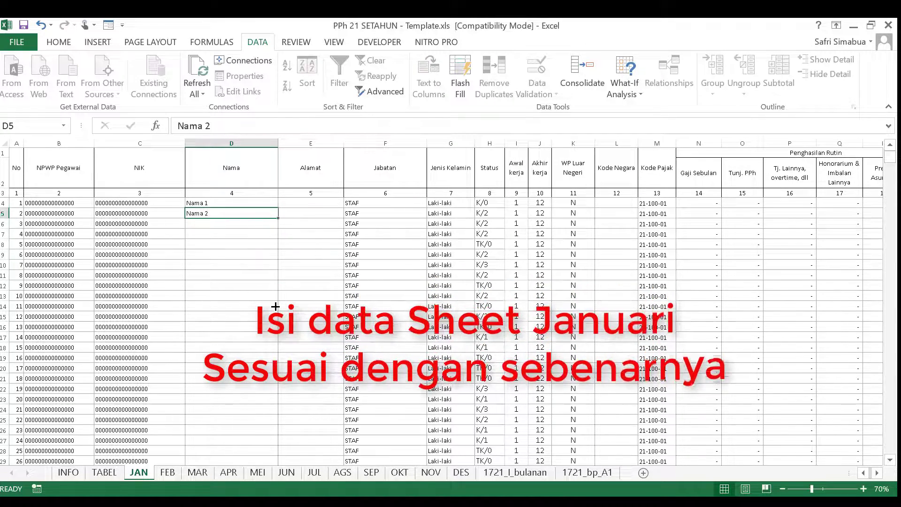
drag(276, 219, 271, 396)
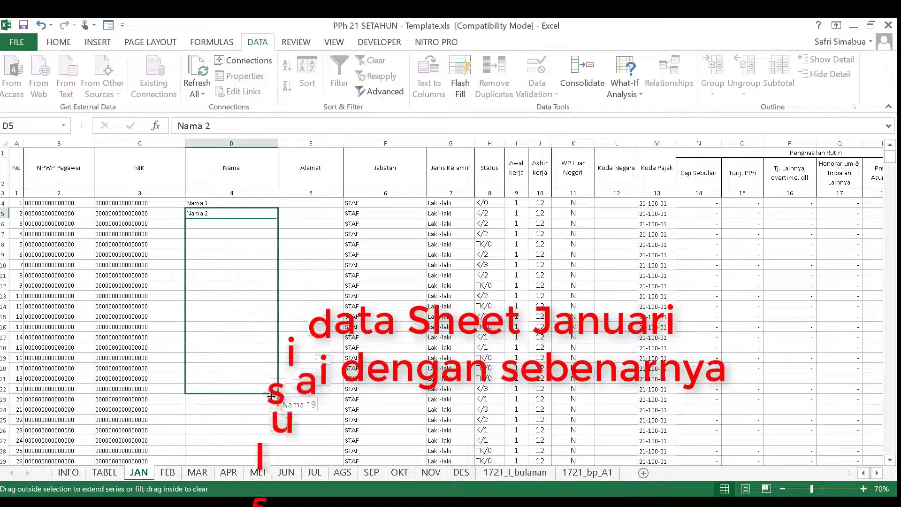
drag(271, 397, 270, 407)
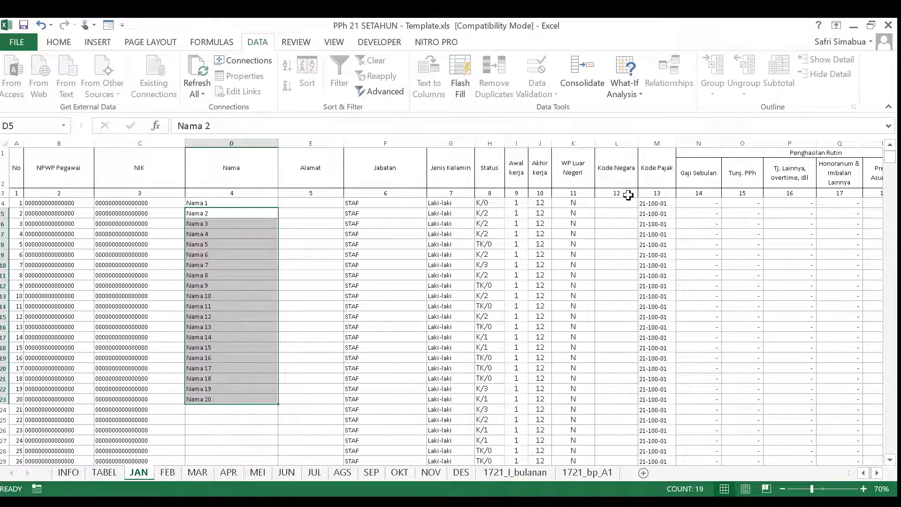
Enter salaries 25.000.000, 20.000.000, 17.500.000 and 4.500.000 in N4:N7.
click(704, 201)
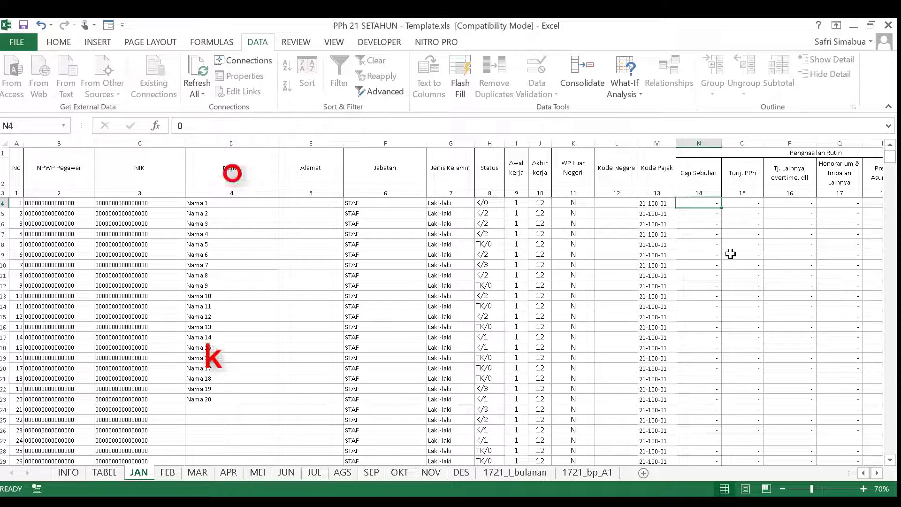
text(25000)
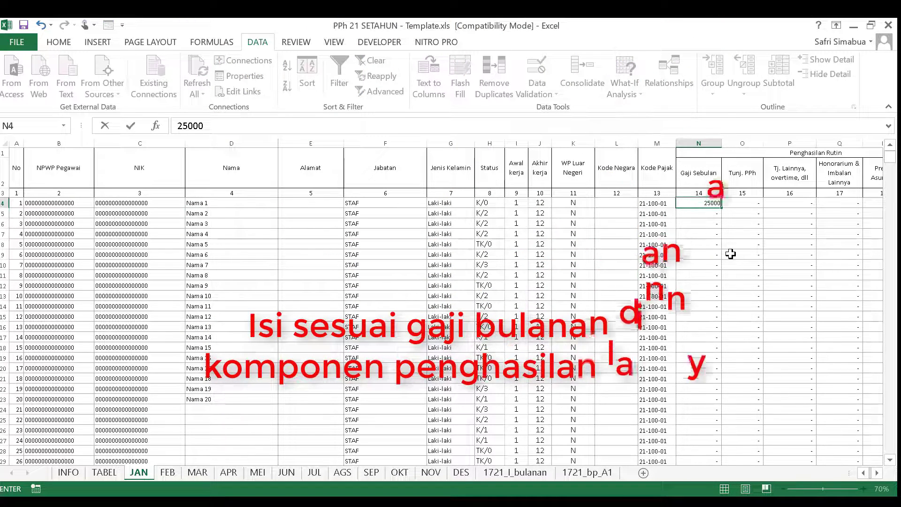
text(000)
key(ctrl+Return)
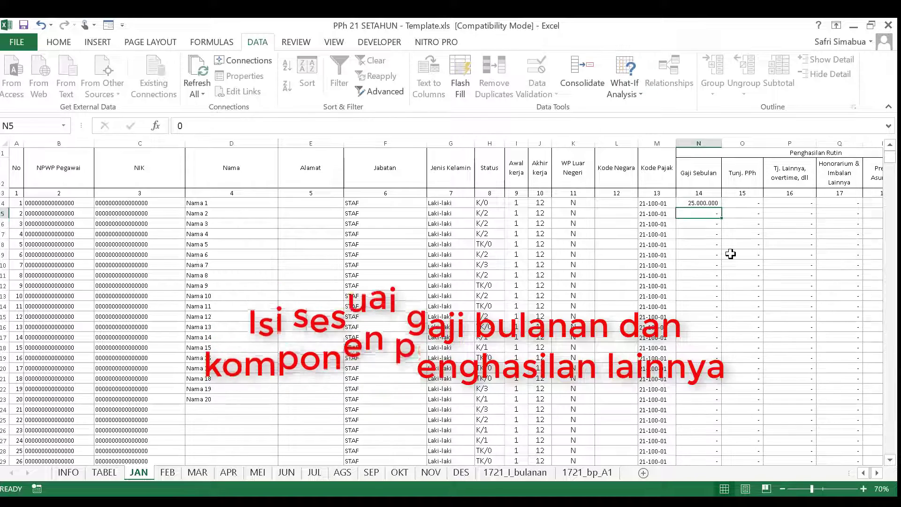
key(Down)
text(200000)
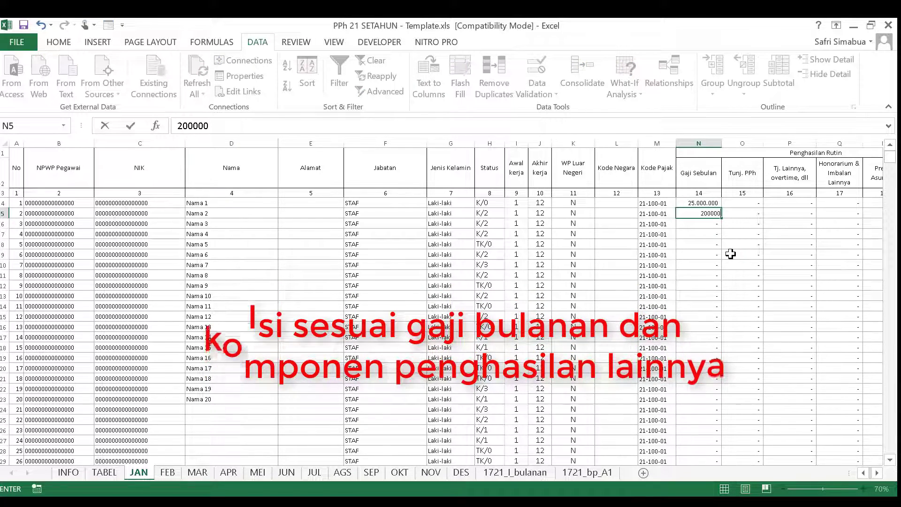
text(00)
key(ctrl+Return)
key(Down)
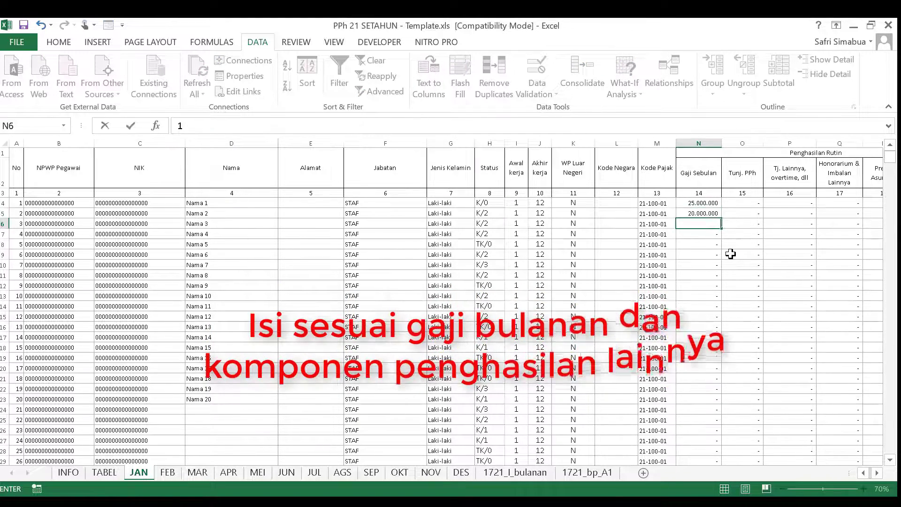
text(17.500.000)
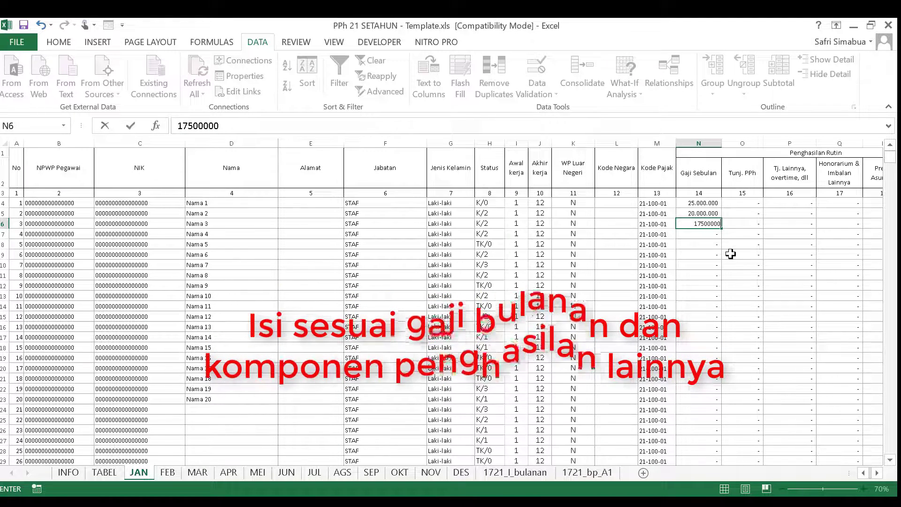
key(ctrl+Return)
key(Down)
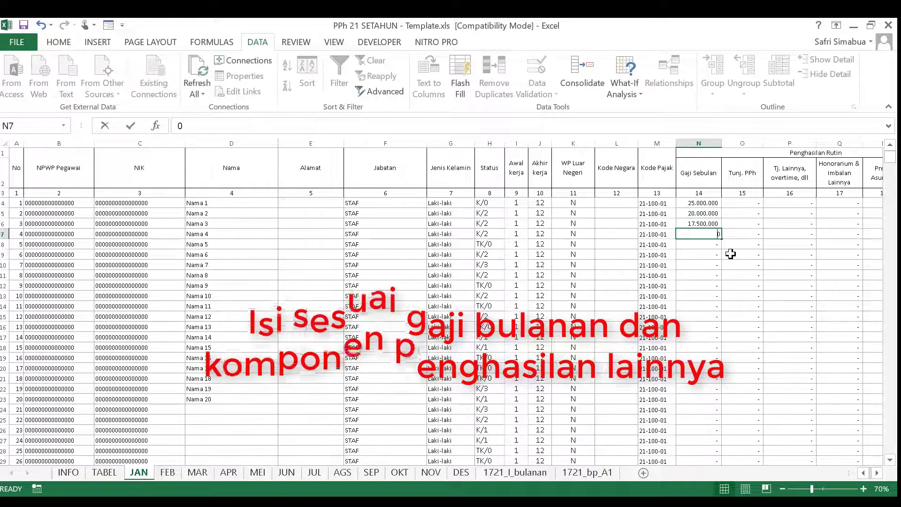
text(4500000)
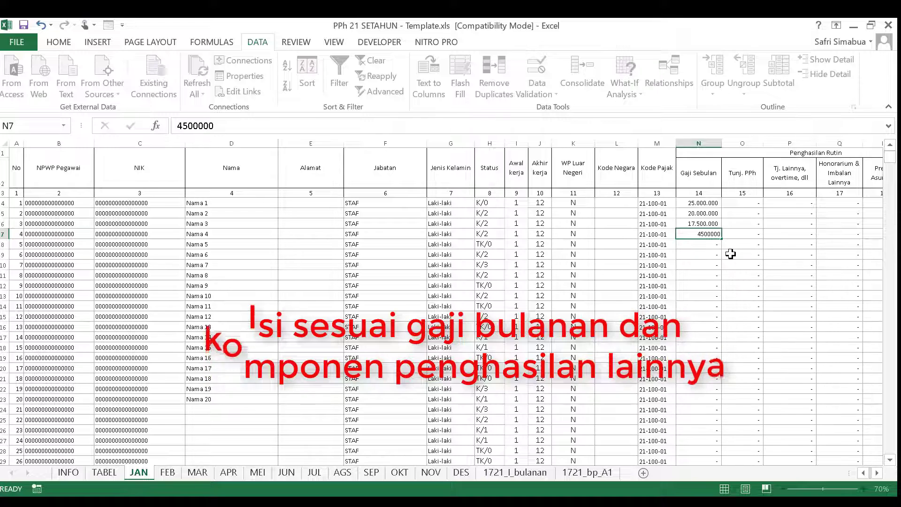
key(Return)
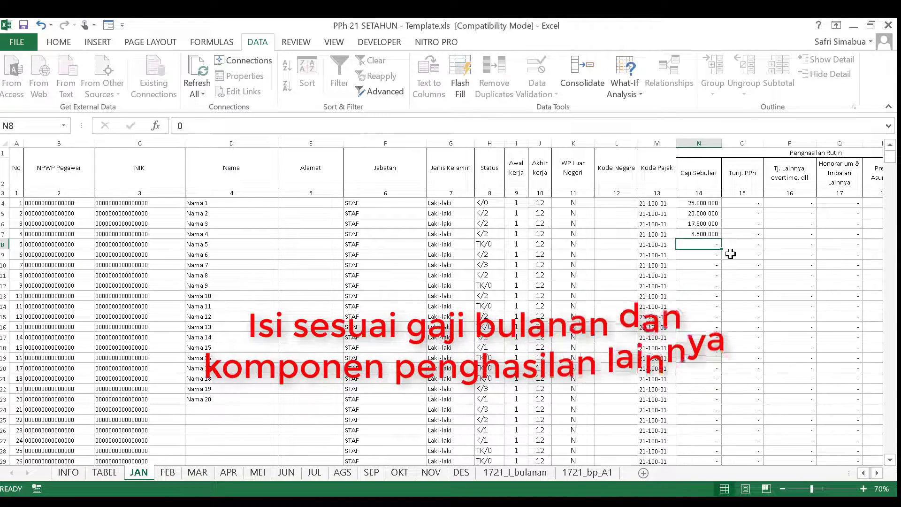
Enter salaries 3.500.000, 7.500.000, 3.480.000, 4.500.000 and 3.450.000 in N8:N12.
text(3500000)
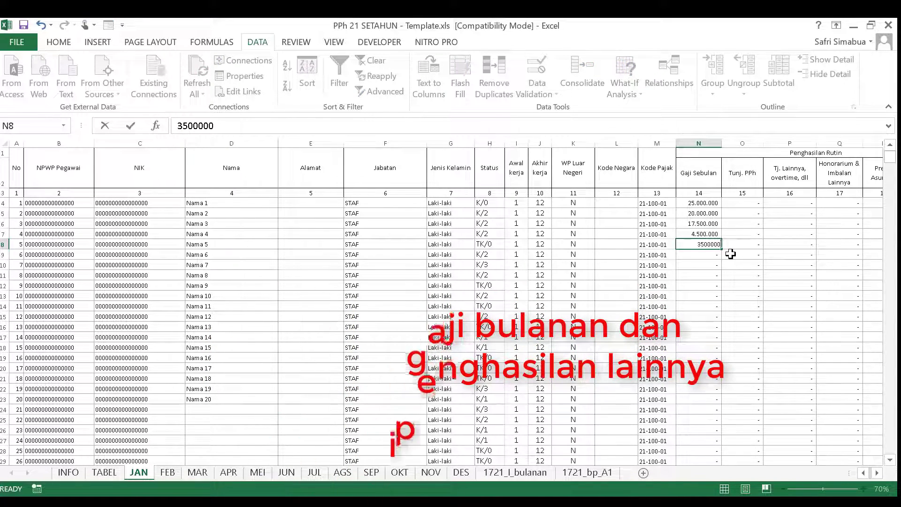
key(Return)
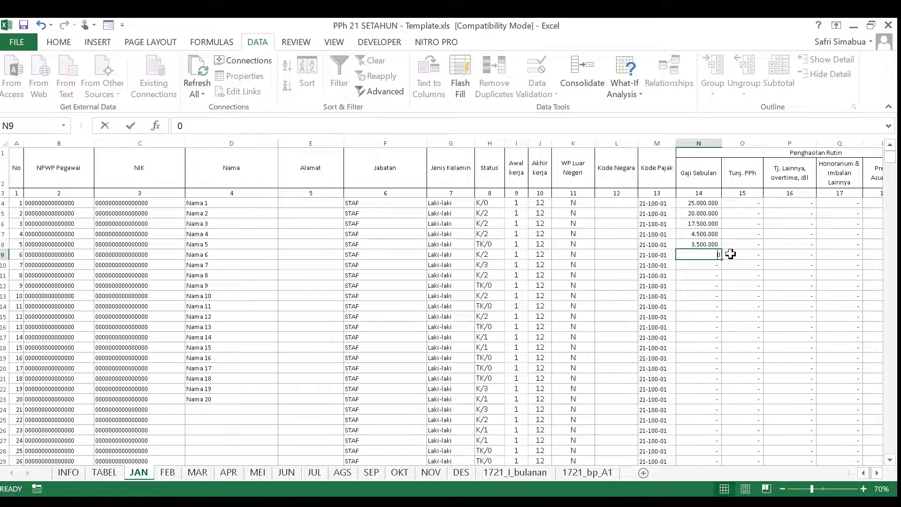
text(7.500.000)
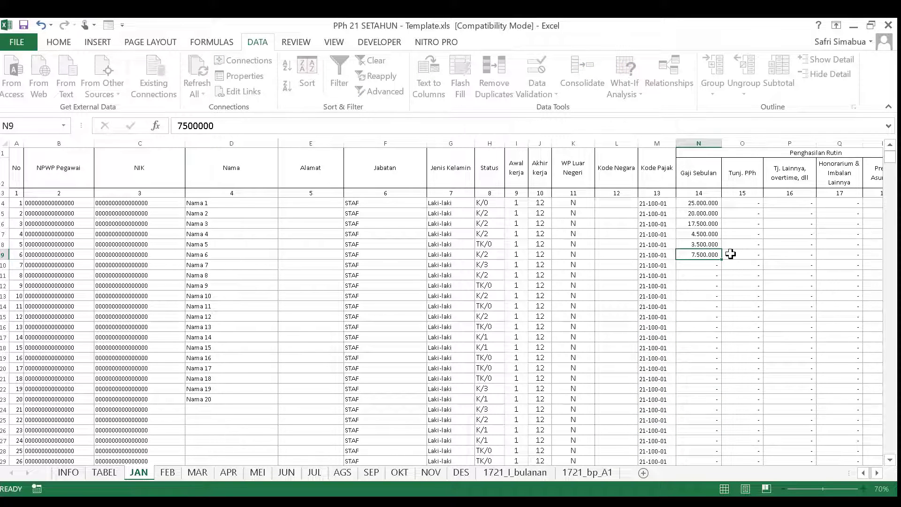
key(Return)
text(3.480.000)
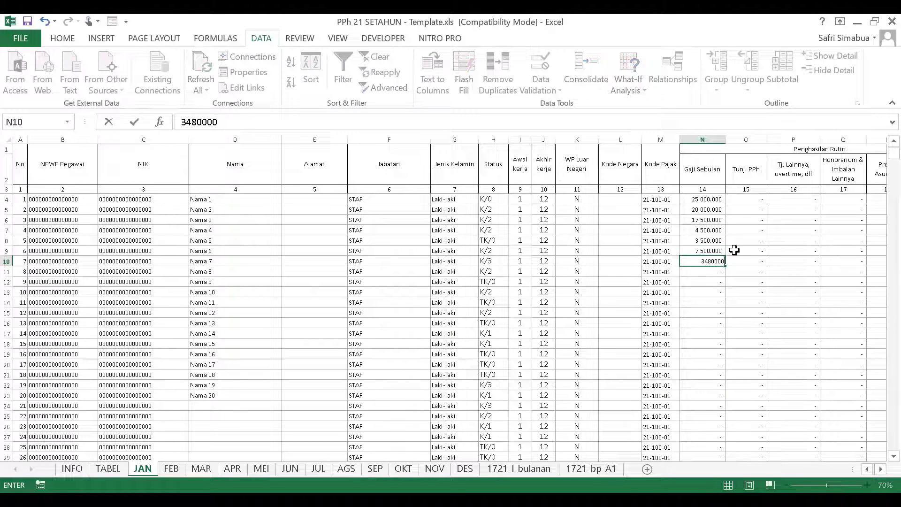
key(Return)
text(4500000)
key(Return)
text(3450000)
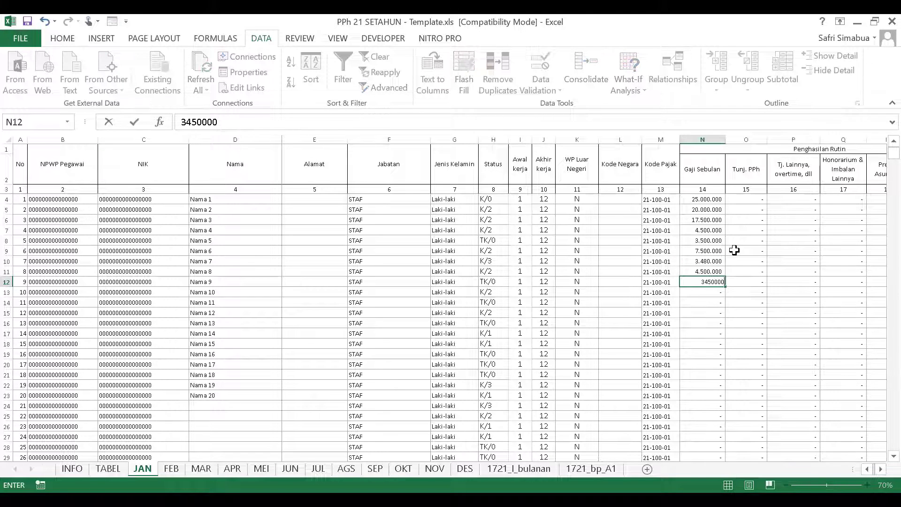
key(Return)
Enter 5.250.000, 3.000.000 and 2.500.000 in N13:N15, then copy 2.500.000 down to N23.
text(5.250.000)
key(Return)
text(3000000)
key(Return)
text(2500000)
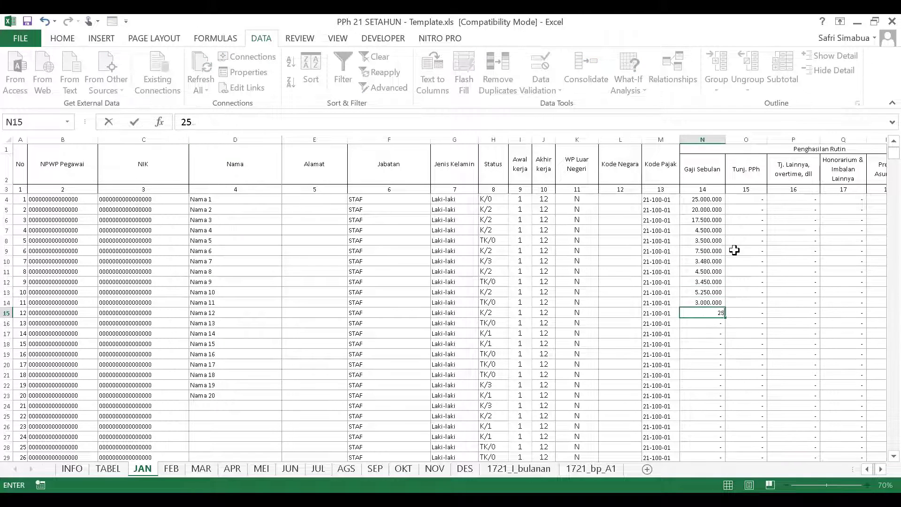
key(ctrl+Return)
drag(725, 318, 715, 396)
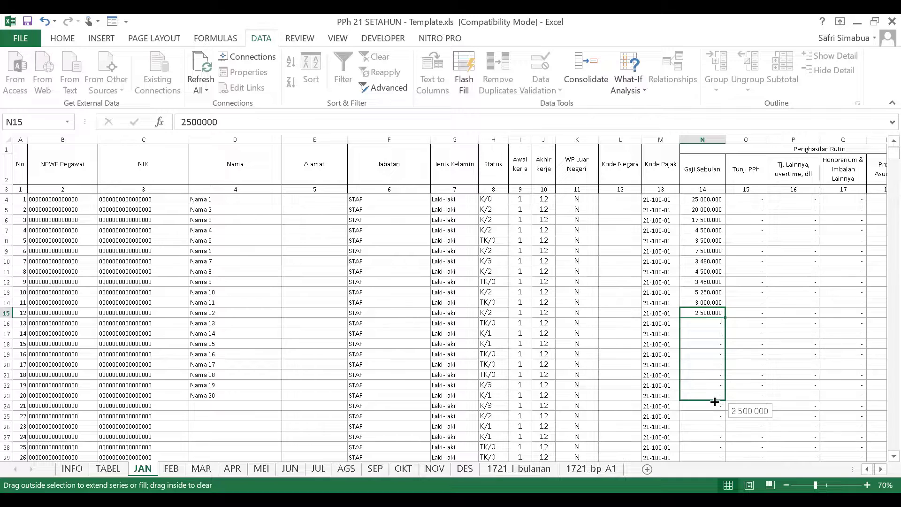
Set Nama 20's status to TK/0 and Nama 19's gender to Wanita.
click(494, 396)
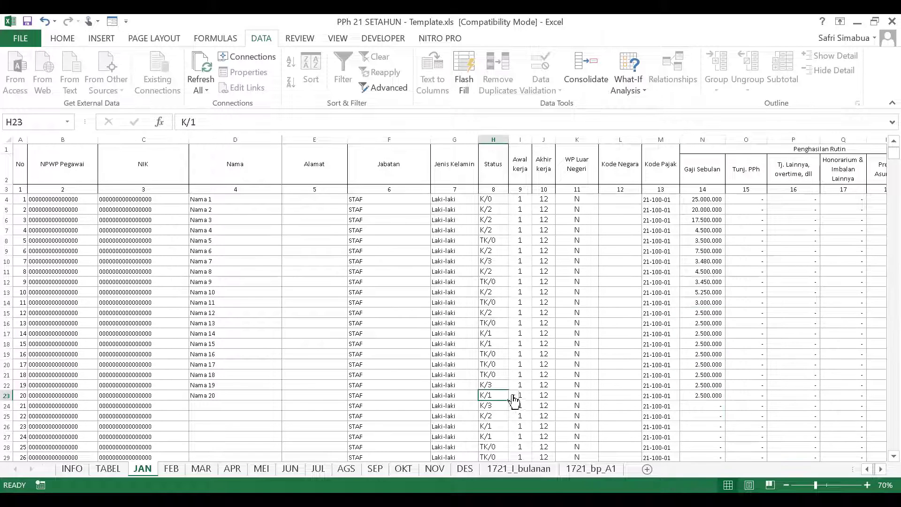
click(514, 395)
click(497, 406)
click(463, 384)
text(Wan)
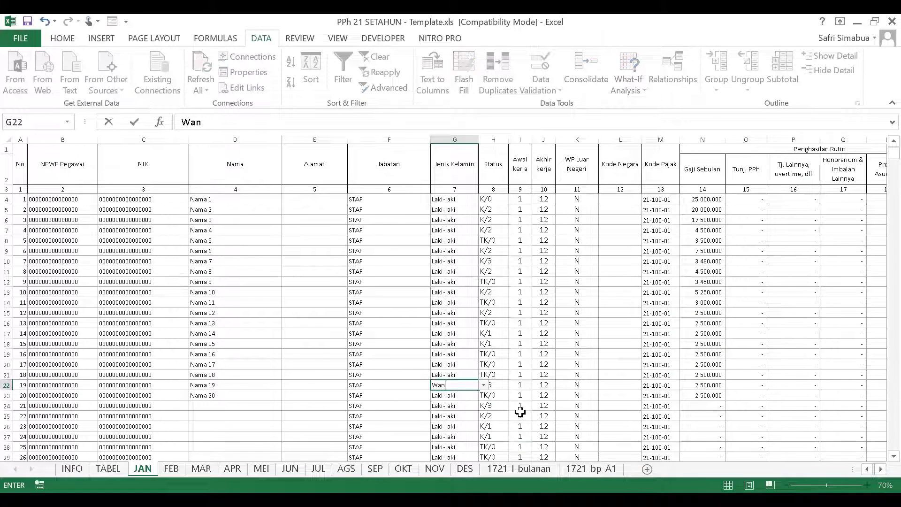
text(ita)
Enter other allowances of 2.000.000, 150.000, 210.000 for Nama 18, and 3.000.000 in P14.
click(788, 385)
text(2.000.000)
key(Return)
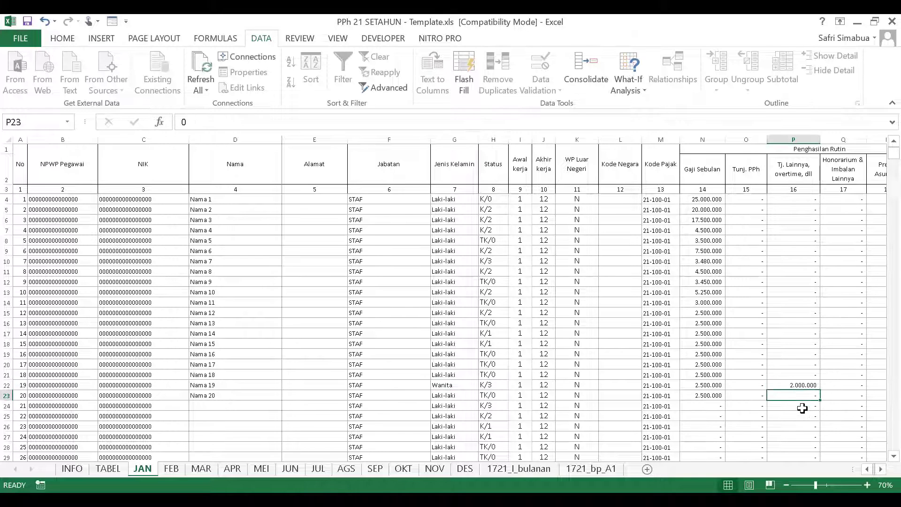
text(150.000)
key(Return)
click(801, 373)
text(210000)
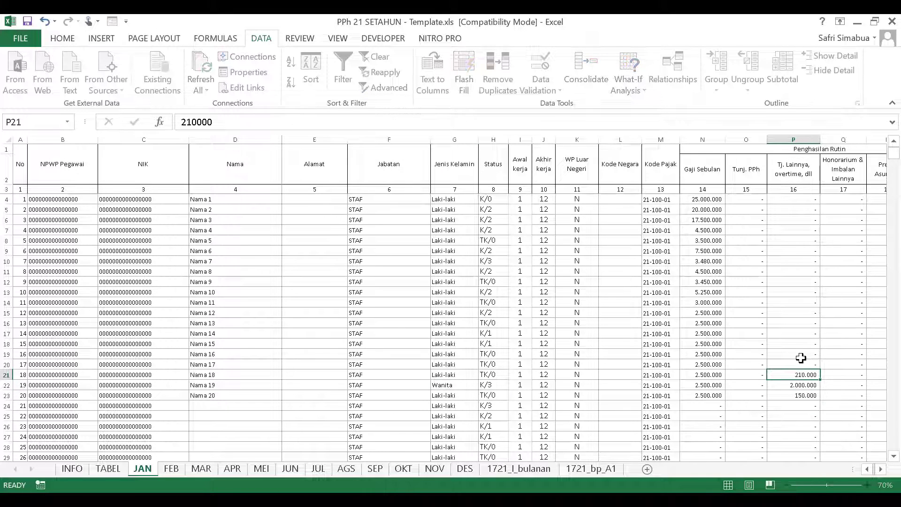
click(801, 302)
text(3000000)
key(Return)
click(784, 302)
key(Right)
key(Right)
key(Right)
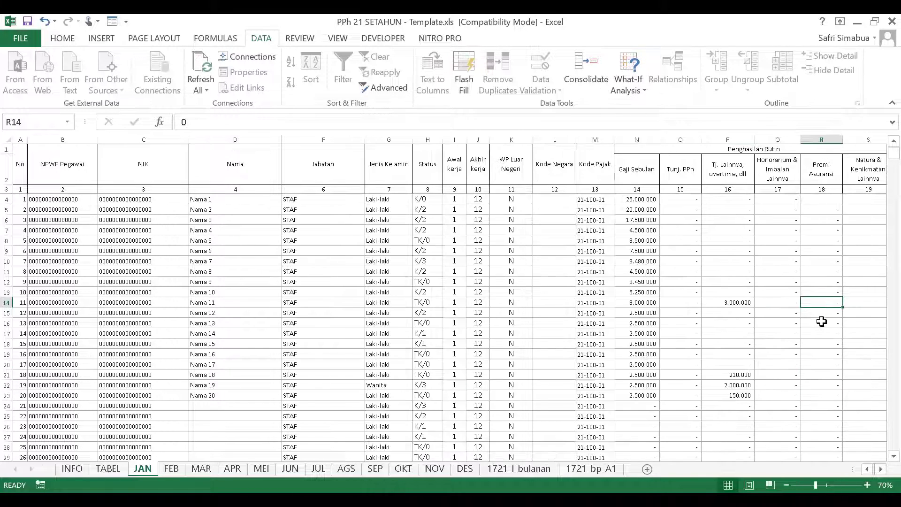
key(Right)
key(Right)
key(Right)
Enter insurance premiums of 1.250.000 for Nama 1 and 1.200.000 for Nama 2.
click(646, 202)
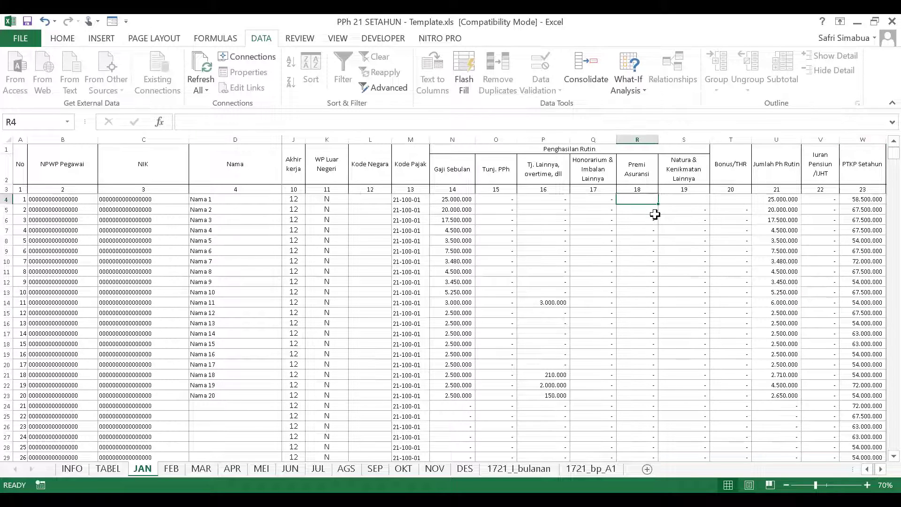
text(1.250.000)
key(Return)
text(120.000)
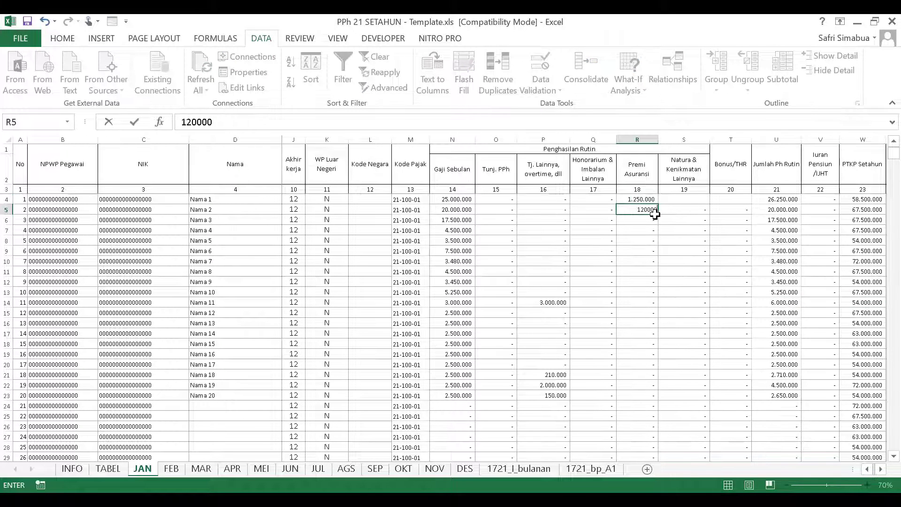
key(Return)
key(Up)
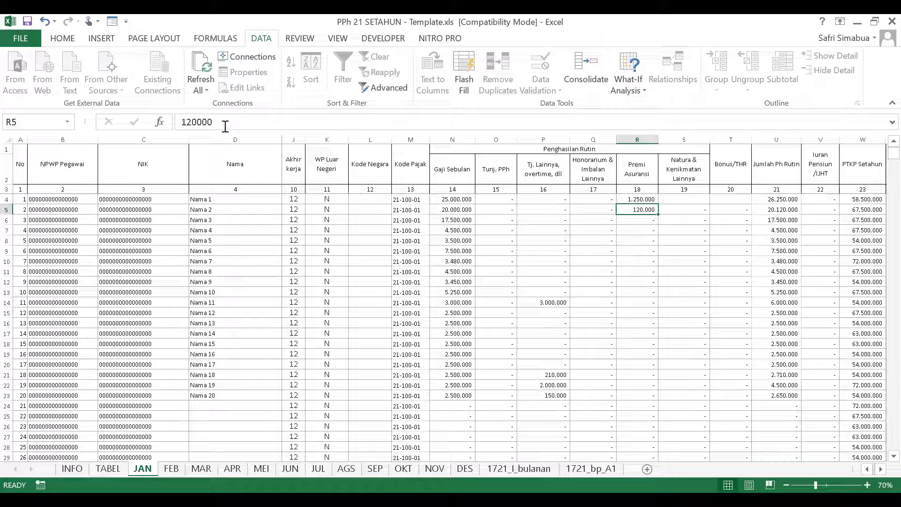
click(225, 127)
text(0)
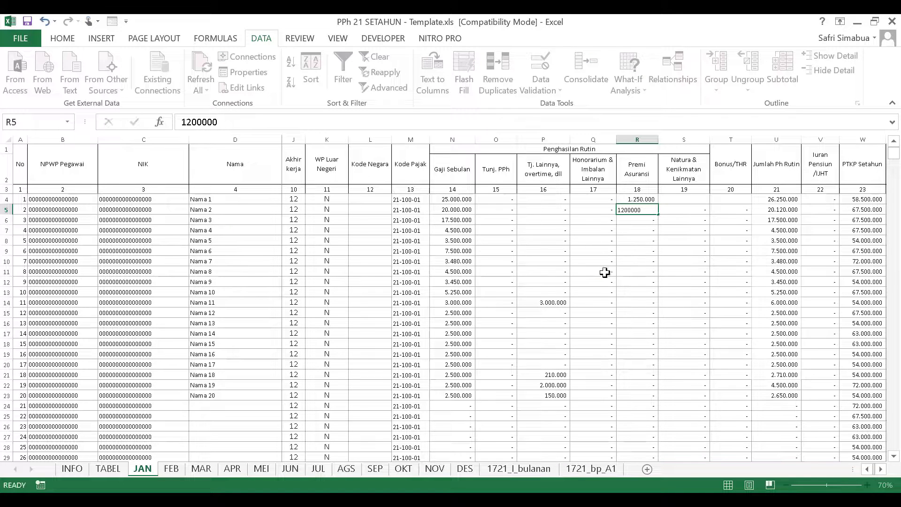
key(Return)
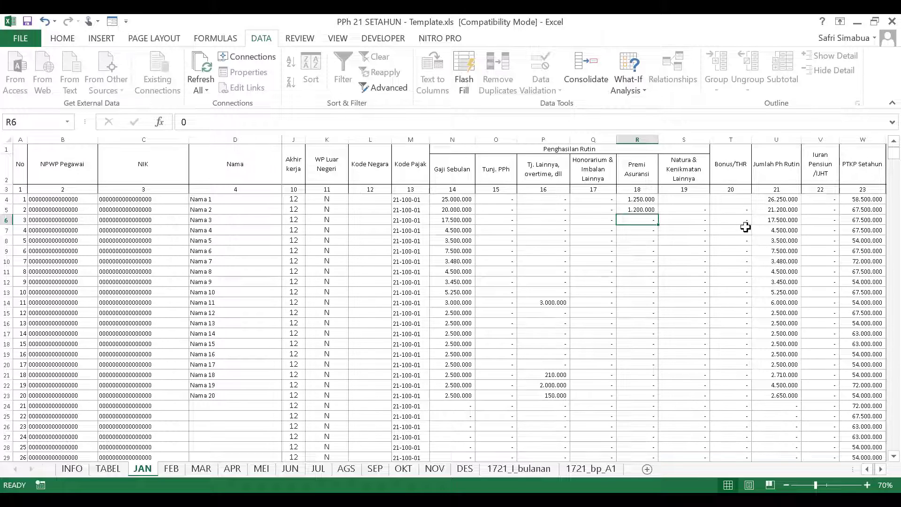
key(Up)
key(Up)
key(Right)
key(Right)
key(Right)
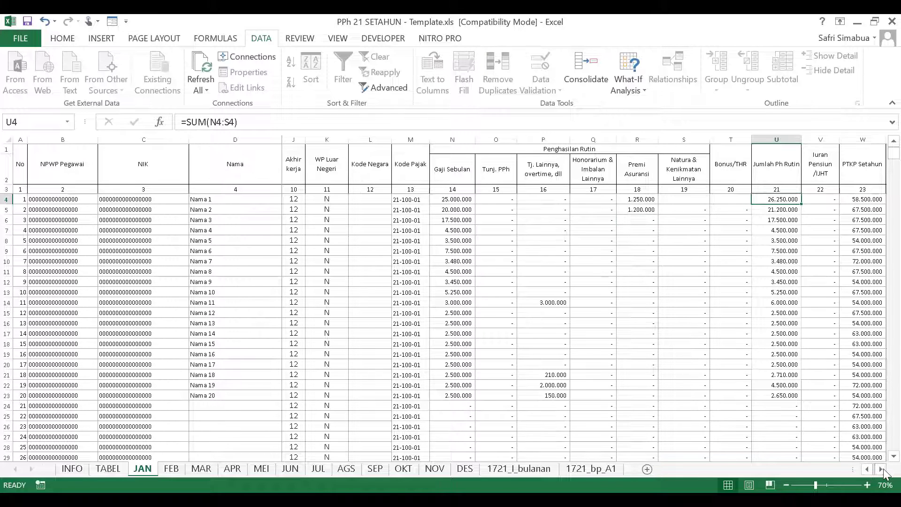
click(882, 469)
click(882, 469)
click(882, 469)
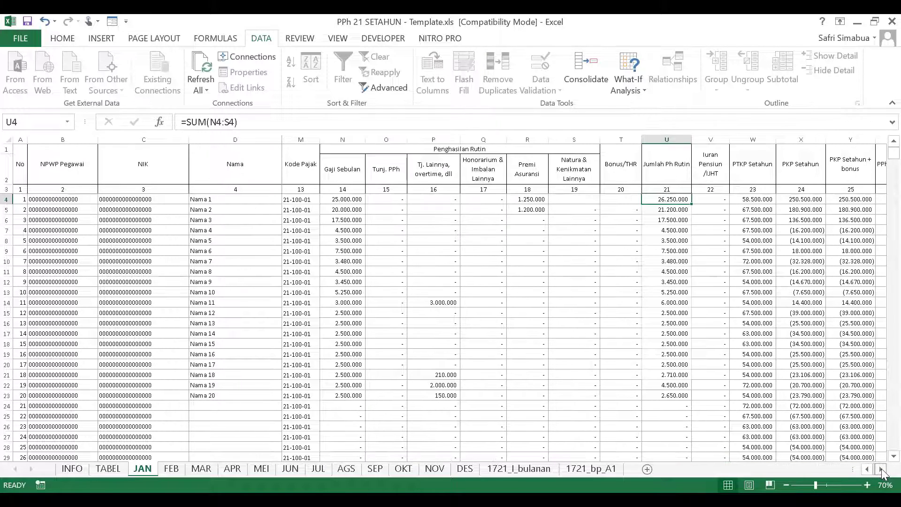
click(881, 469)
click(881, 469)
click(882, 469)
click(881, 469)
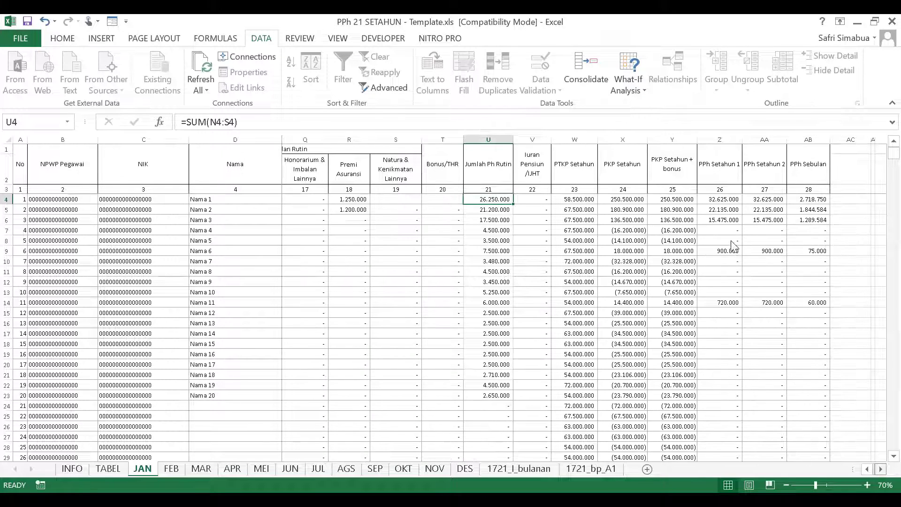
click(882, 469)
click(882, 469)
click(882, 469)
key(Right)
key(Right)
key(Right)
key(Down)
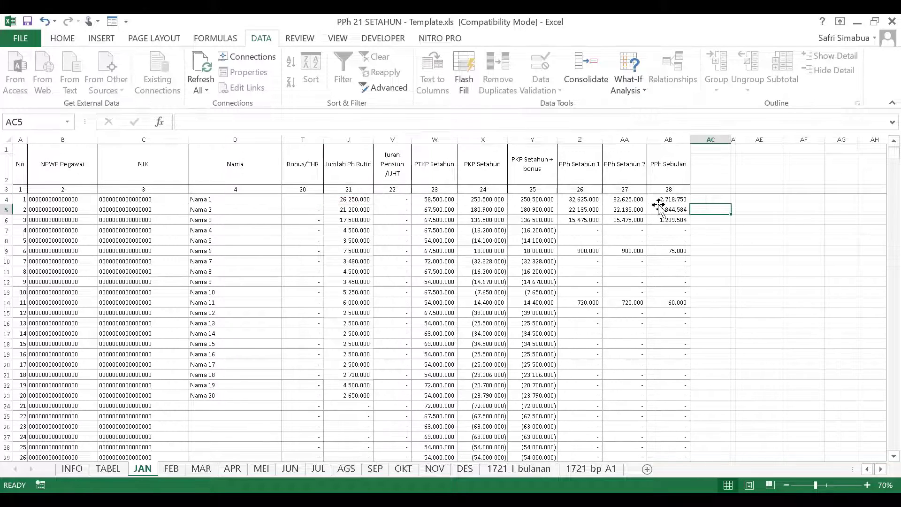
click(659, 201)
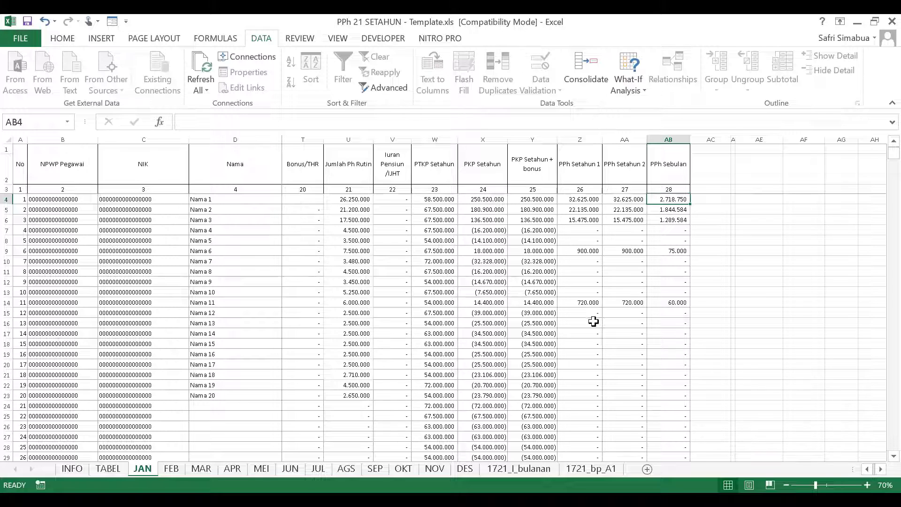
On the 1721_I_bulanan sheet, set Masa Pajak in A2 to 1 and fill it down the column.
click(535, 467)
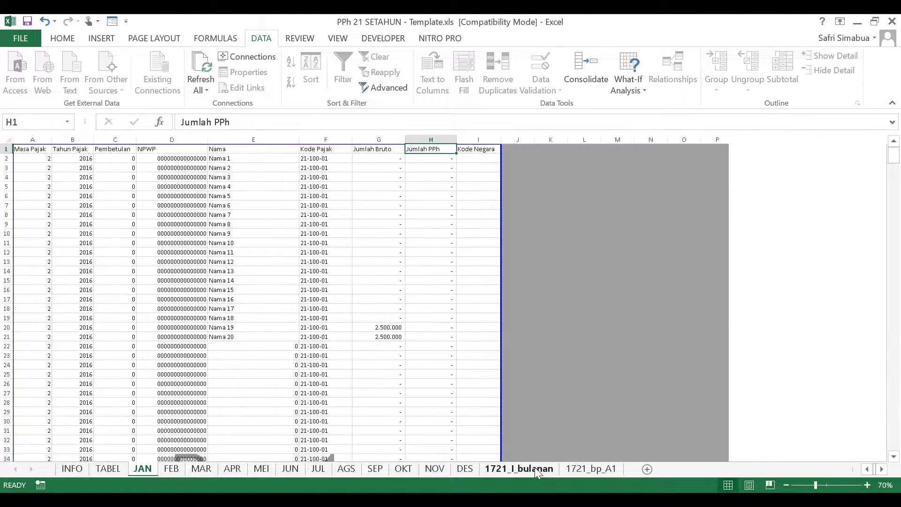
click(32, 160)
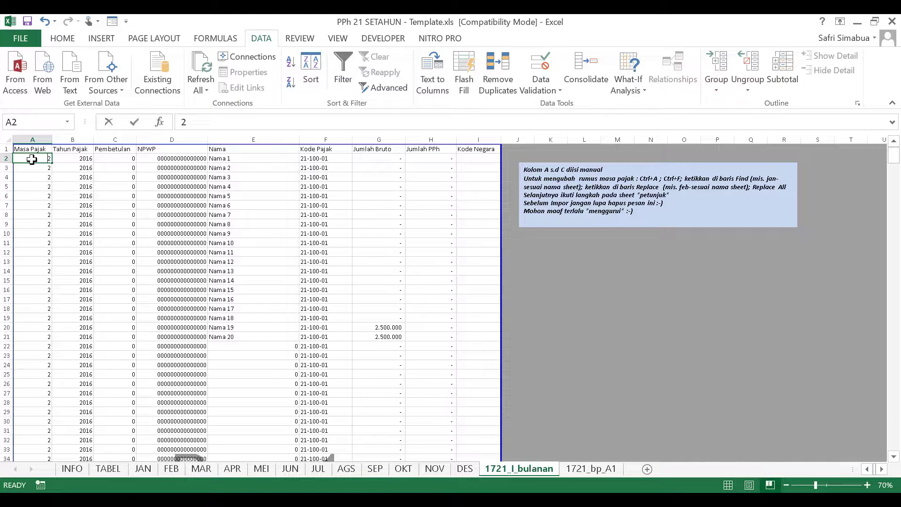
text(1)
key(Return)
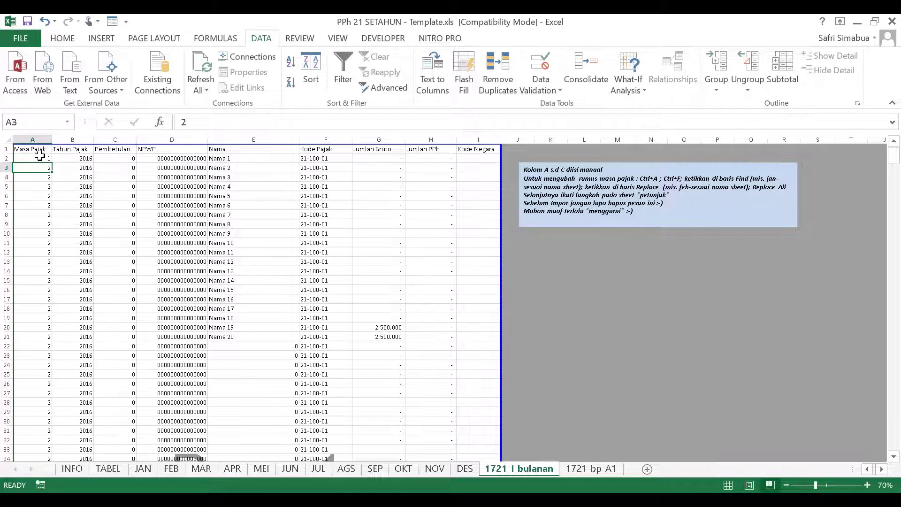
click(45, 158)
key(ctrl+shift+Down)
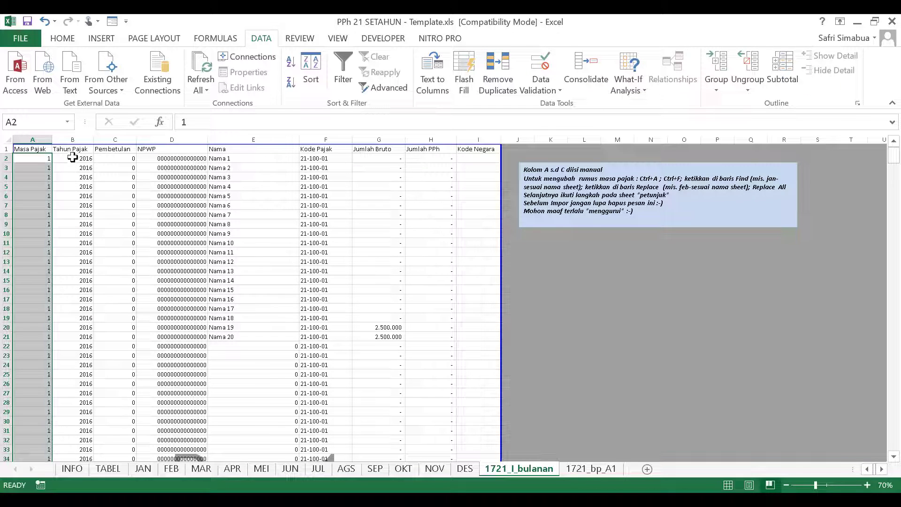
Change Tahun Pajak in B2 to 2019 and fill it down every row.
click(72, 158)
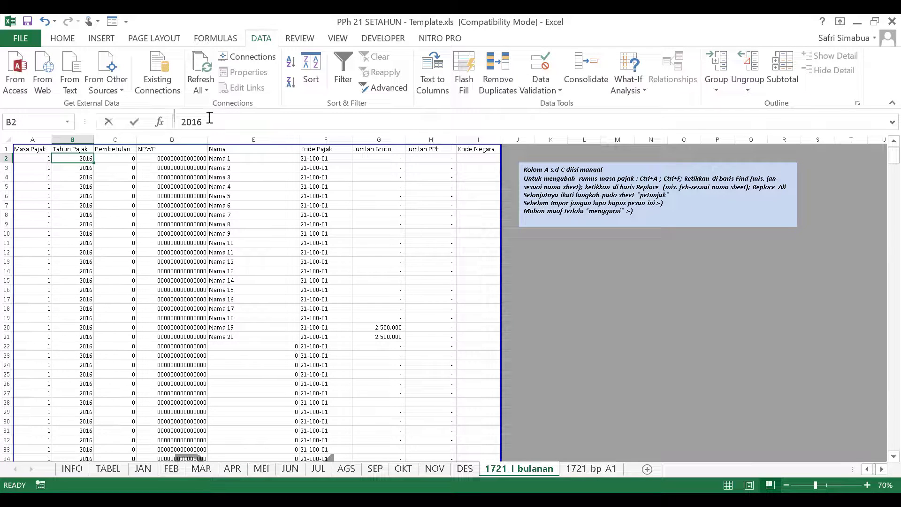
click(210, 118)
text(2019)
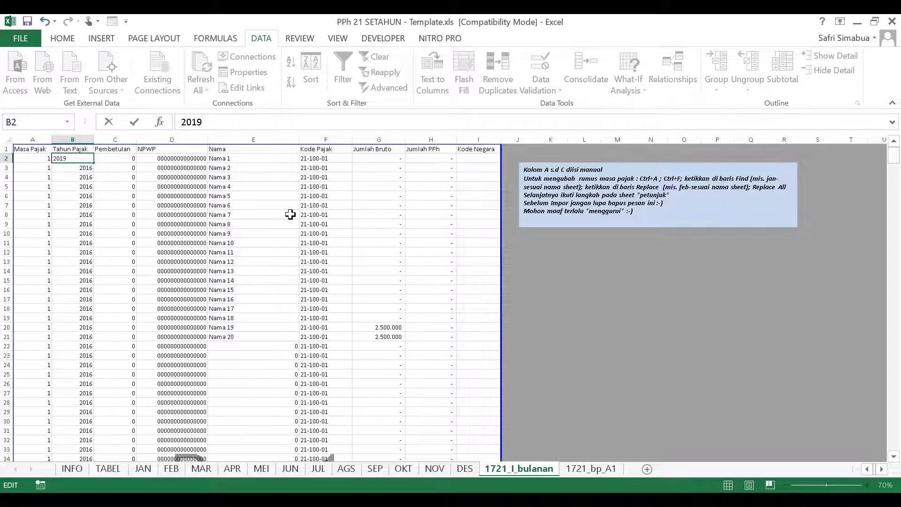
key(Return)
click(92, 163)
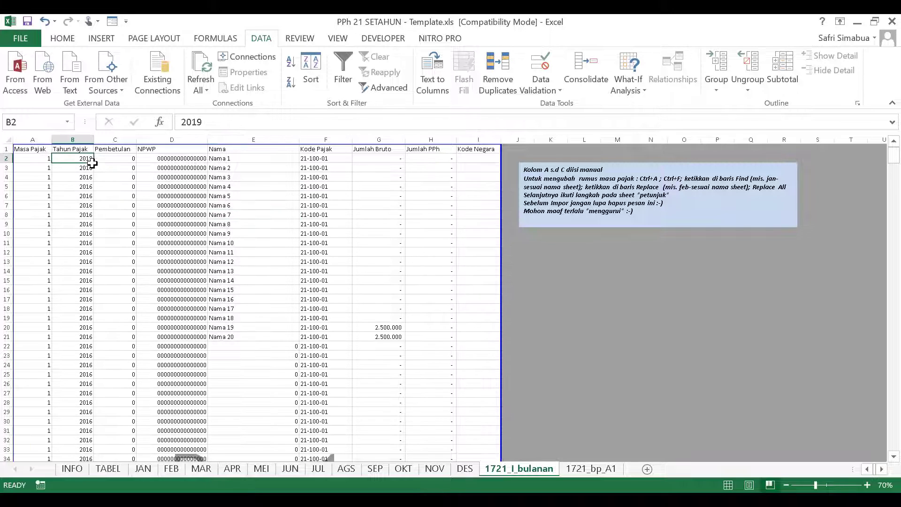
double_click(92, 162)
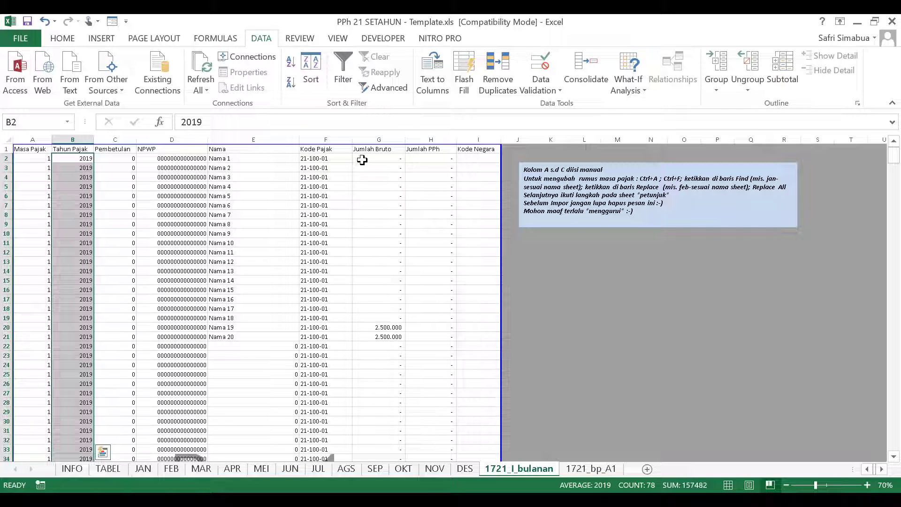
click(362, 161)
Link G2 to JAN!U4 (Jumlah Ph Rutin) and fill it down the Jumlah Bruto column.
text(=)
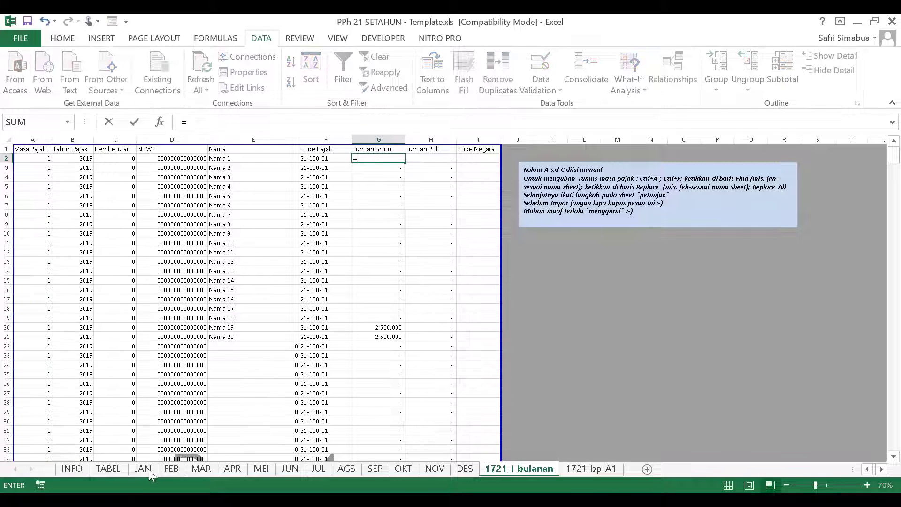
click(149, 469)
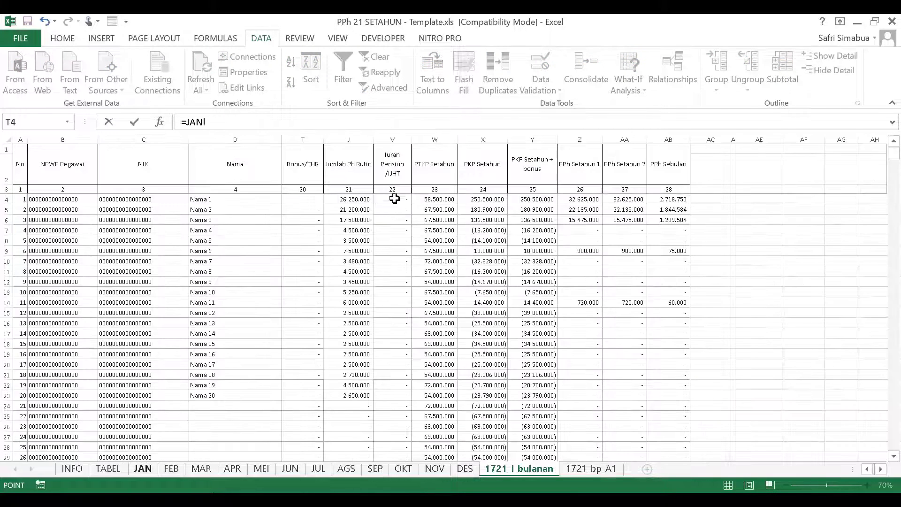
key(Right)
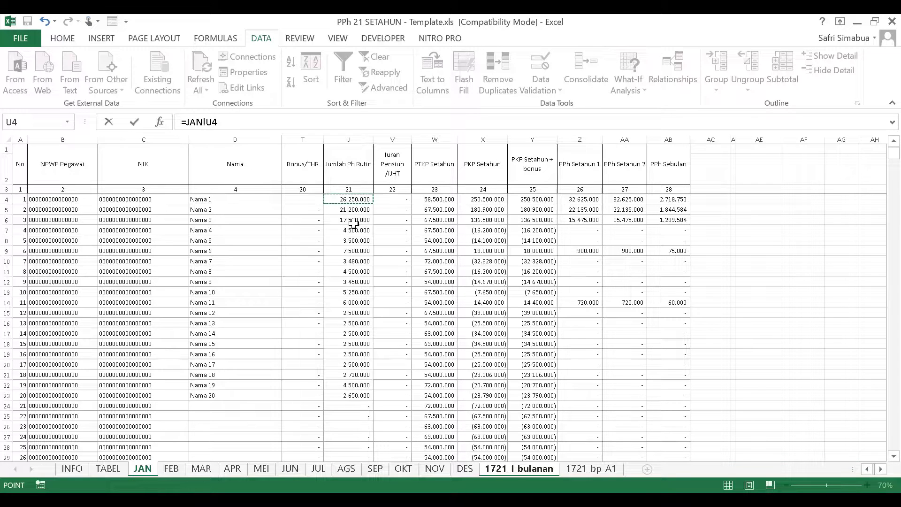
key(Return)
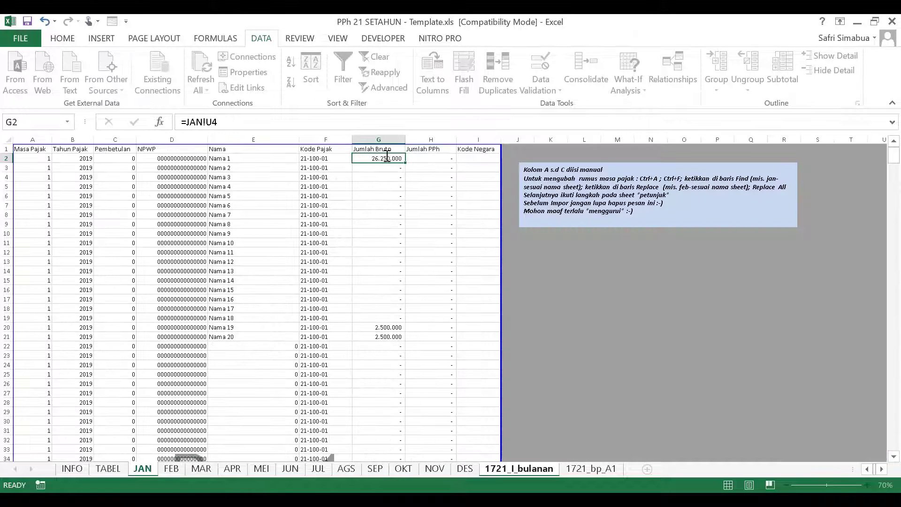
click(403, 160)
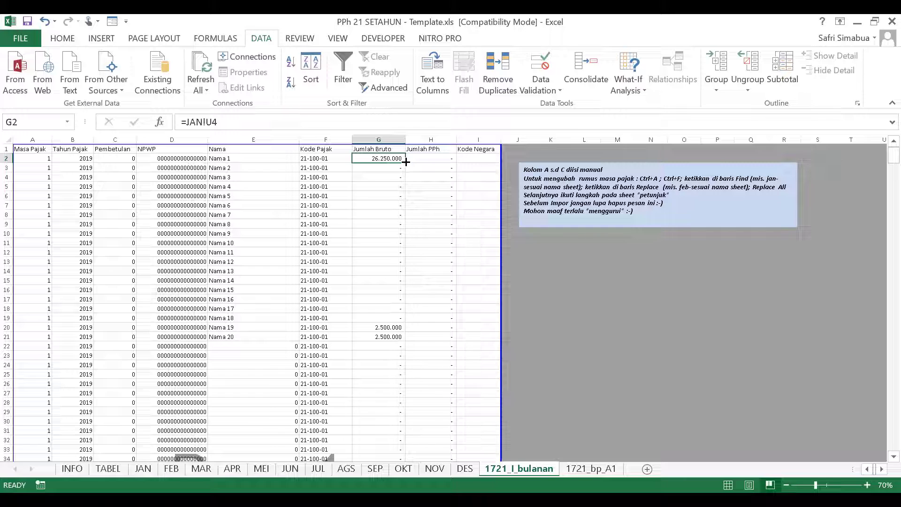
double_click(406, 162)
Link H2 to JAN!AB4 (PPh Sebulan) and fill it down the Jumlah PPh column.
click(430, 156)
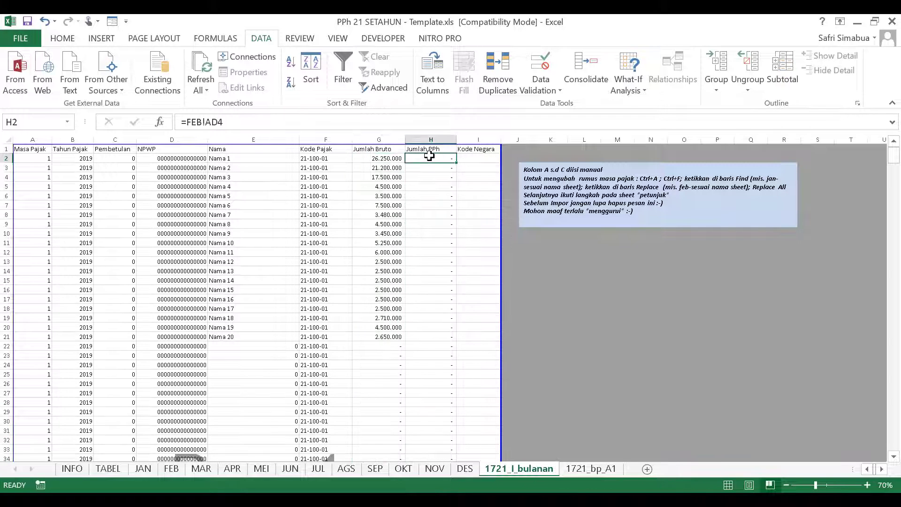
text(=)
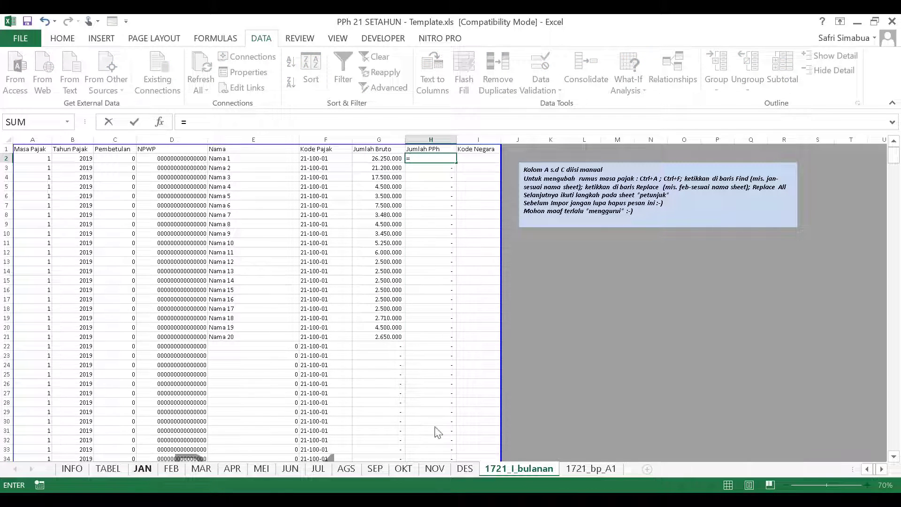
click(142, 469)
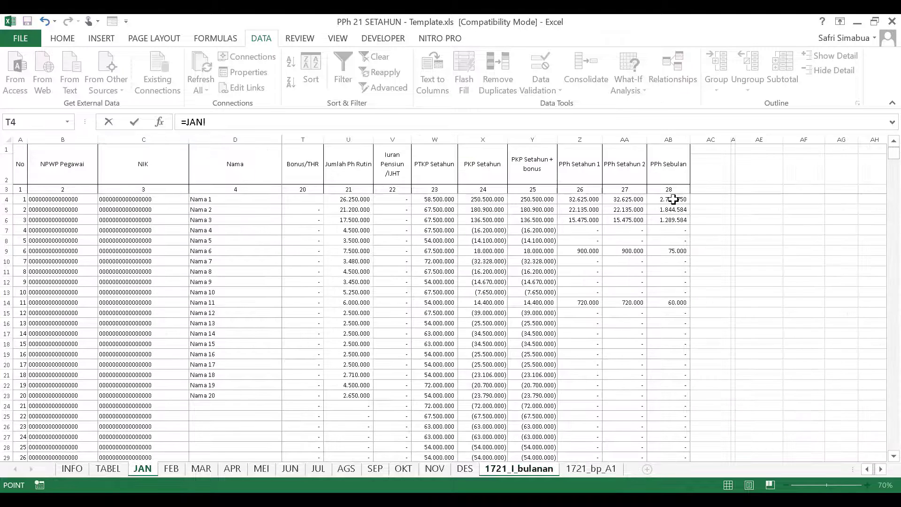
click(674, 201)
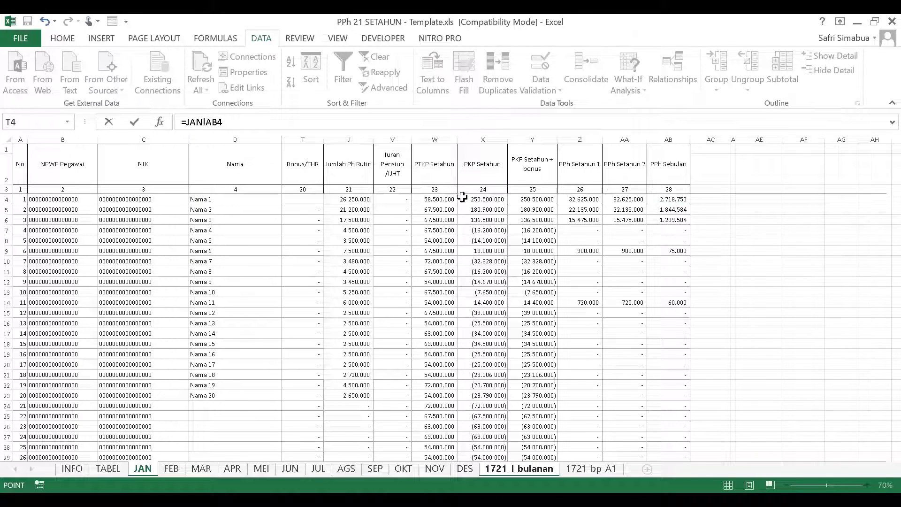
key(Return)
click(435, 158)
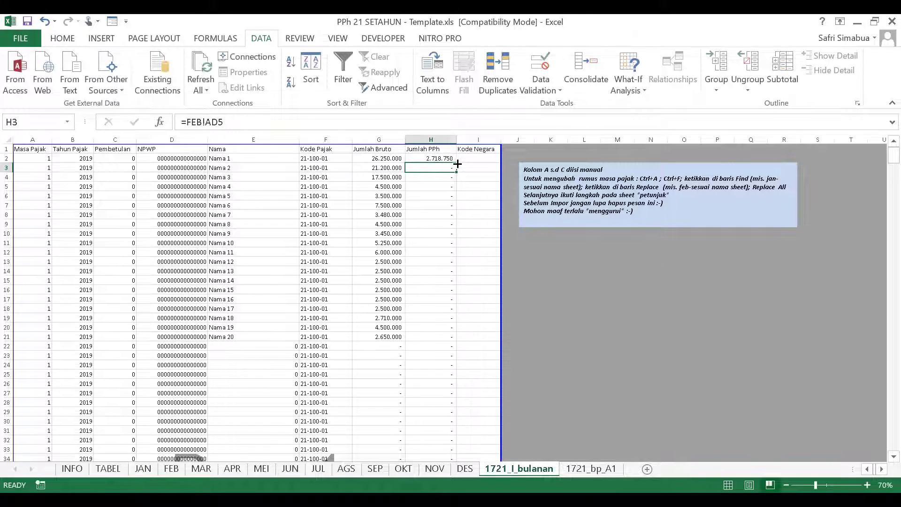
double_click(457, 163)
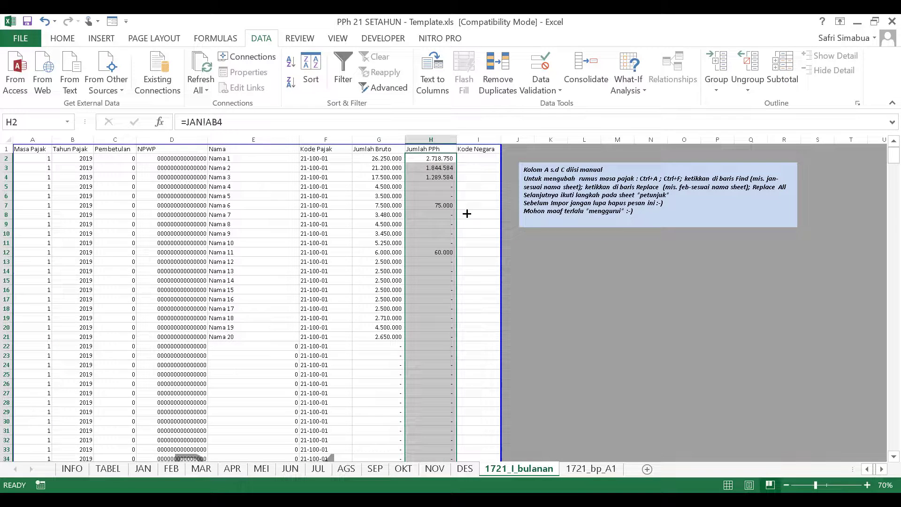
click(477, 331)
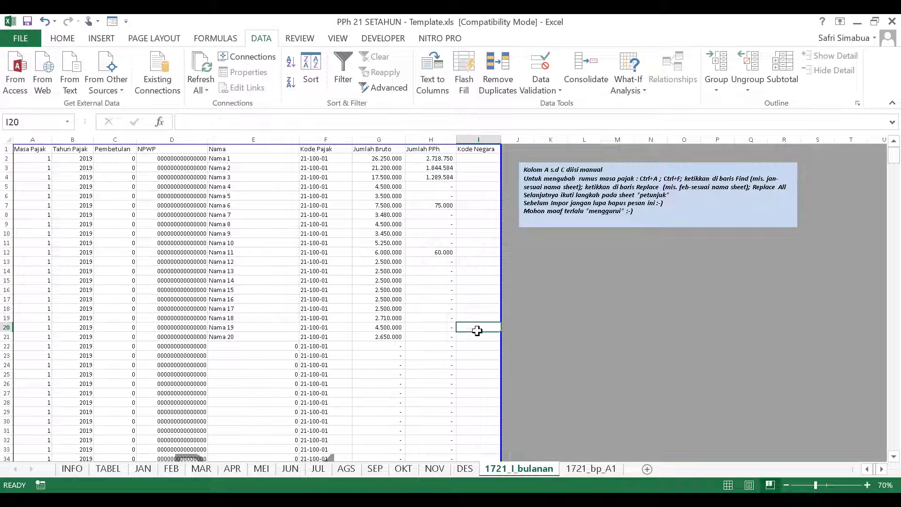
Use Move or Copy to send a copy of 1721_I_bulanan to (new book), keeping the original.
right_click(529, 469)
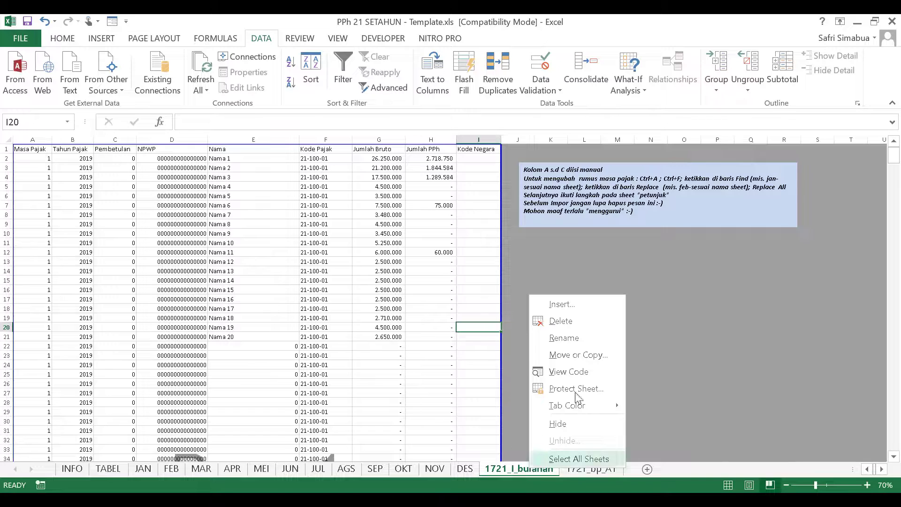
click(577, 356)
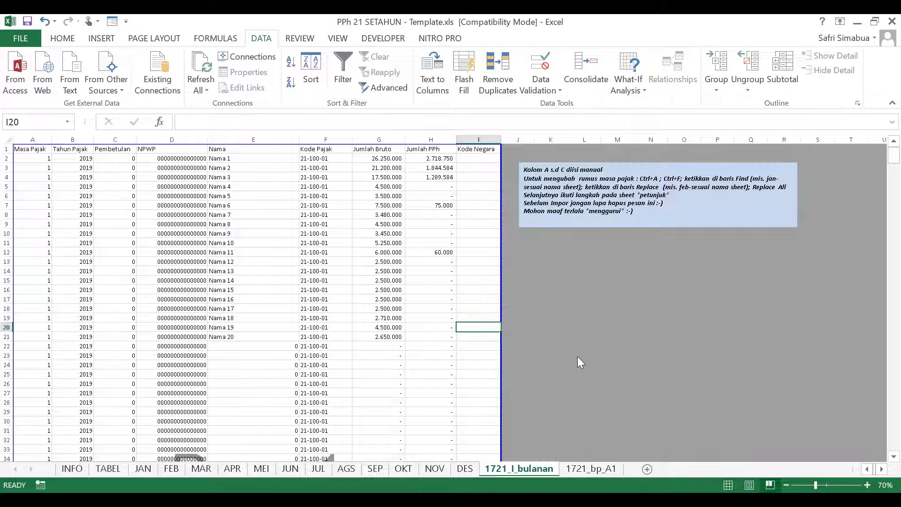
click(674, 305)
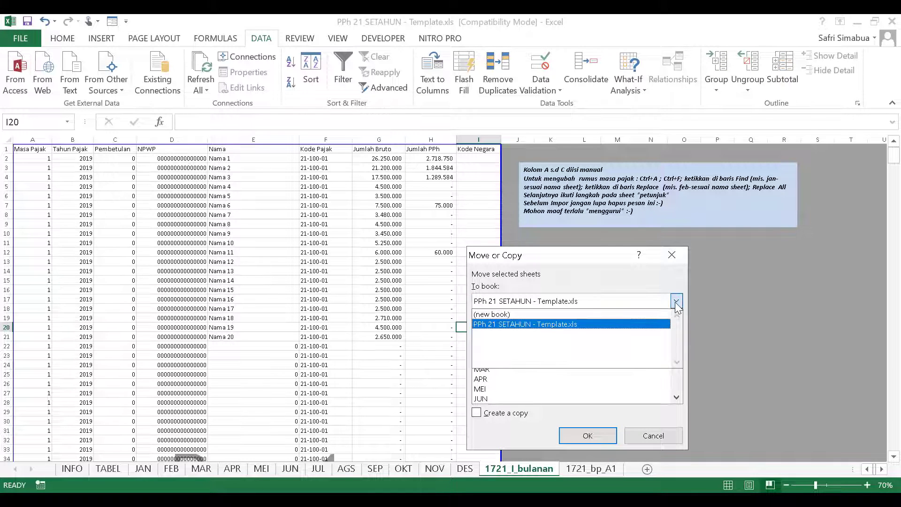
click(517, 316)
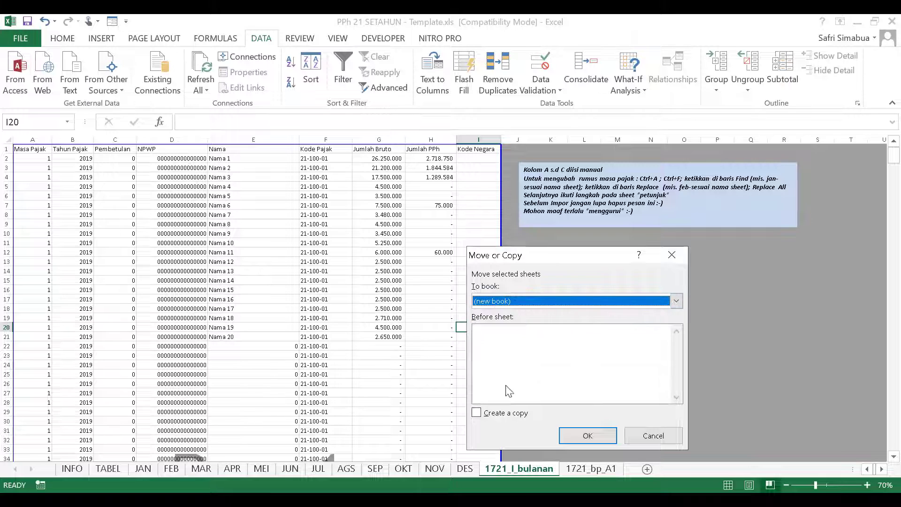
click(481, 416)
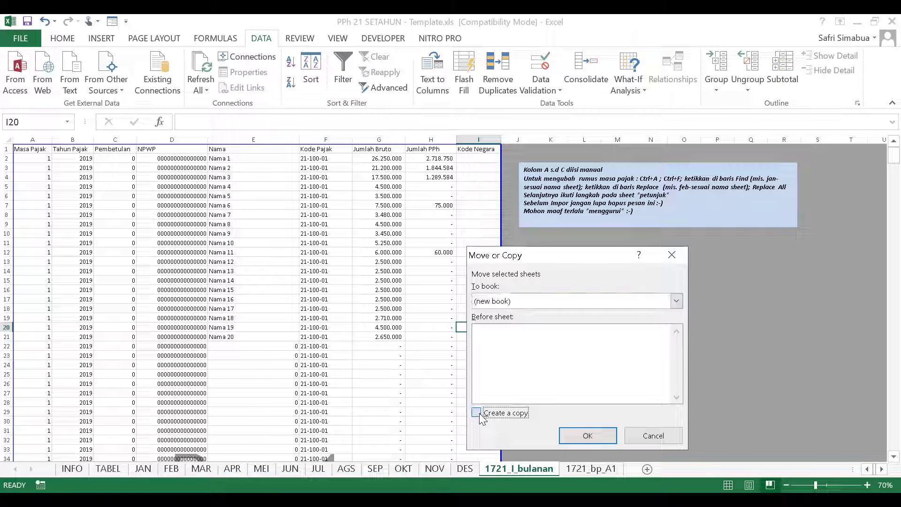
click(587, 434)
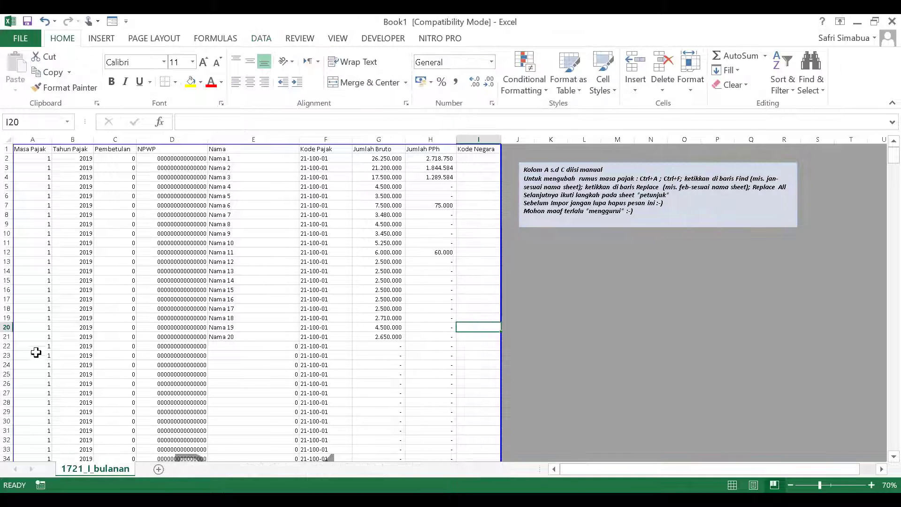
Delete every empty row from row 22 down to the bottom of the sheet.
drag(4, 348, 4, 349)
click(2, 347)
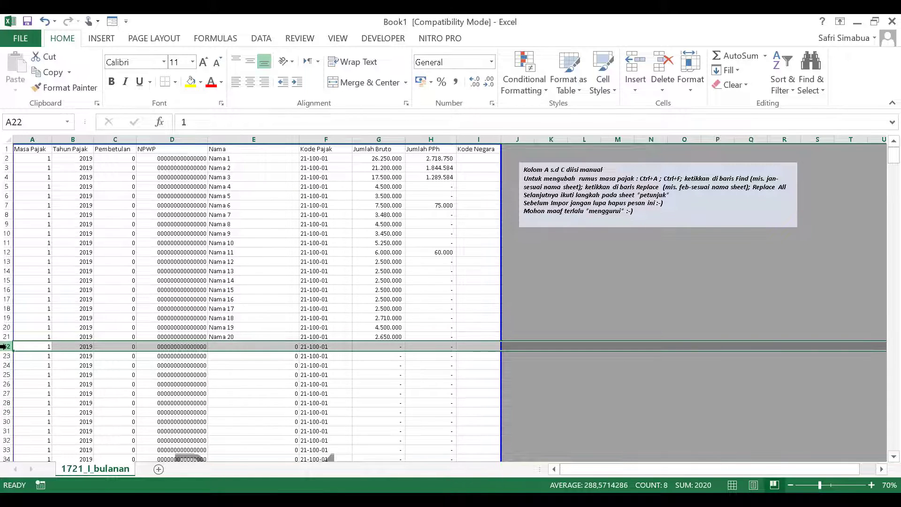
key(ctrl+shift+Down)
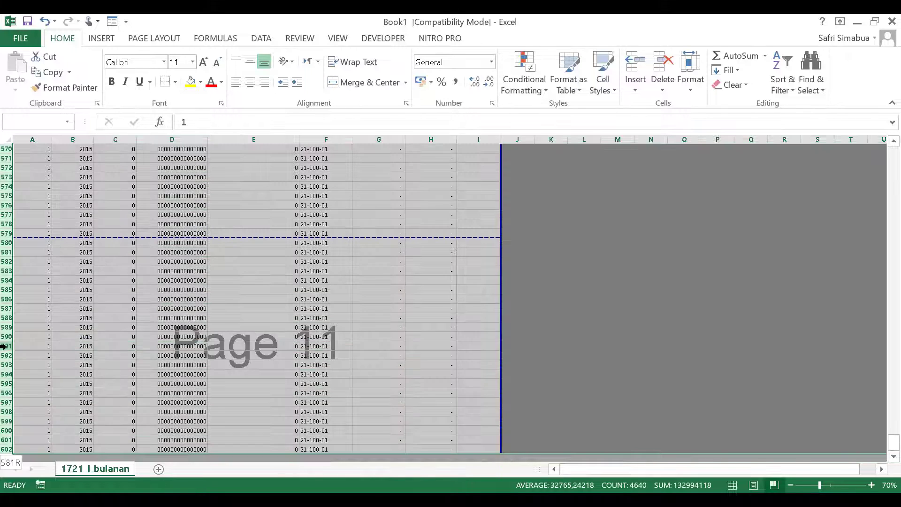
key(ctrl+shift+Down)
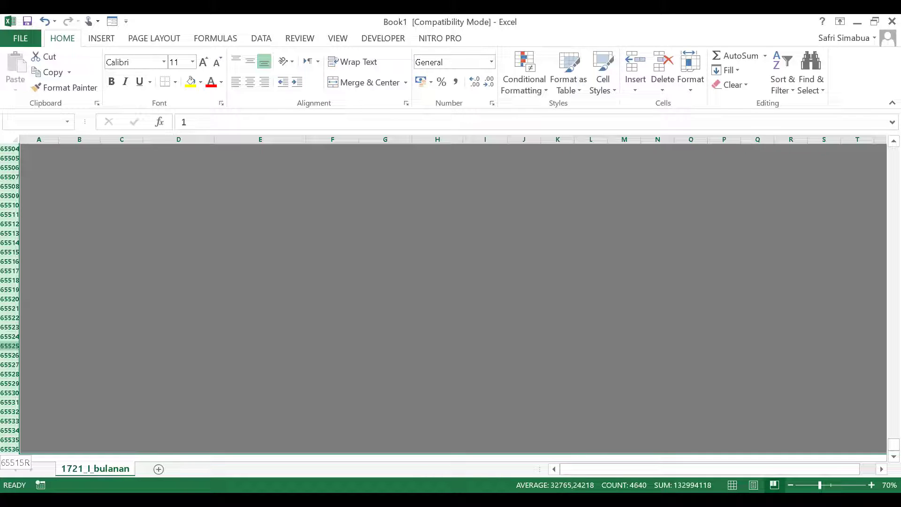
drag(4, 346, 4, 346)
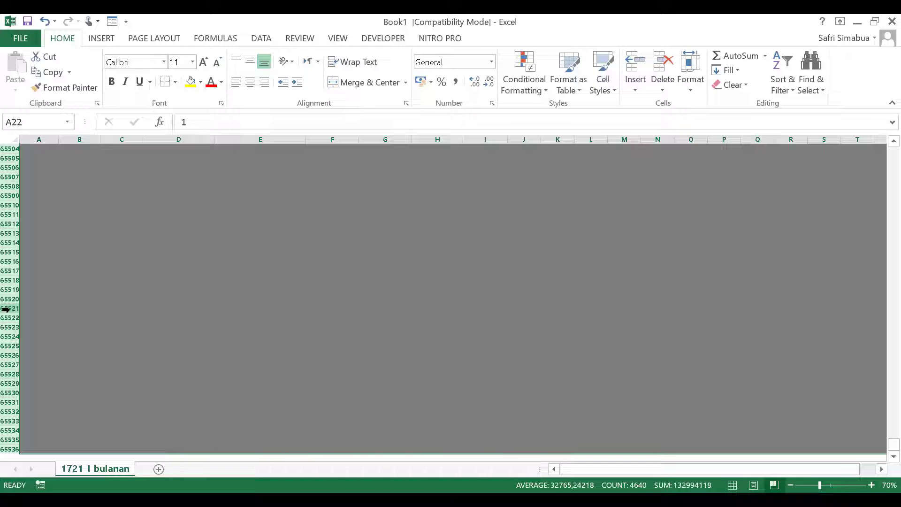
right_click(5, 309)
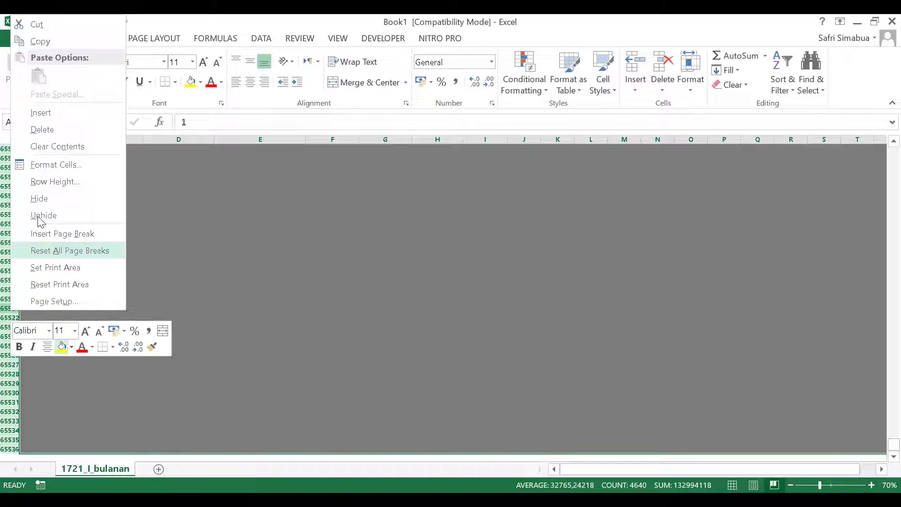
click(41, 130)
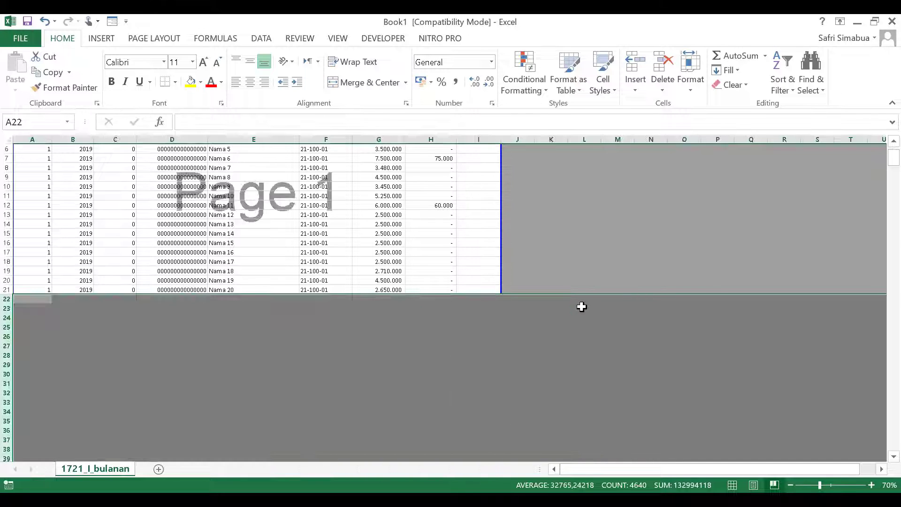
Delete every empty column from J to the last column of the sheet.
scroll(620, 208, up, 2)
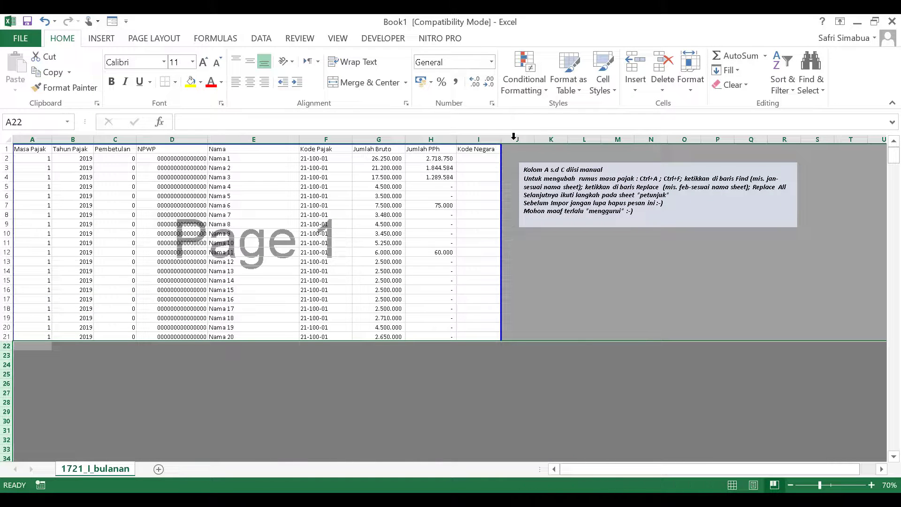
click(513, 139)
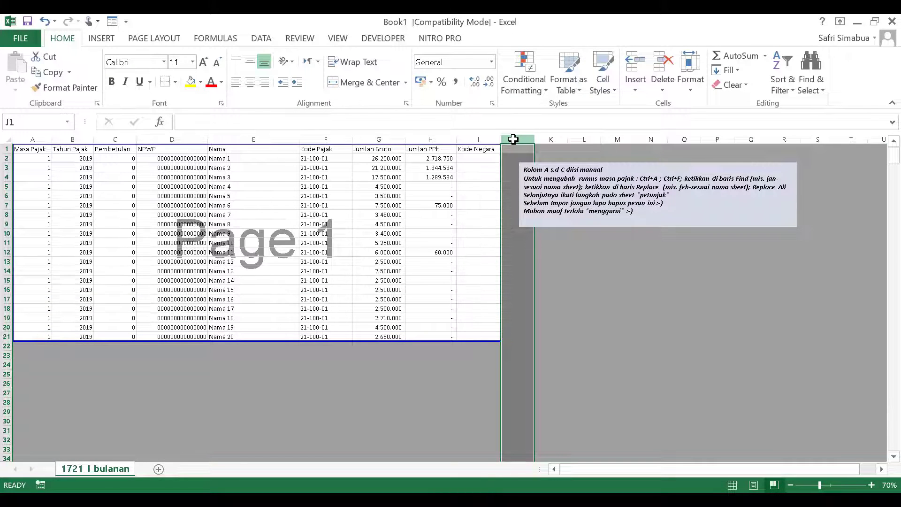
key(ctrl+shift+Right)
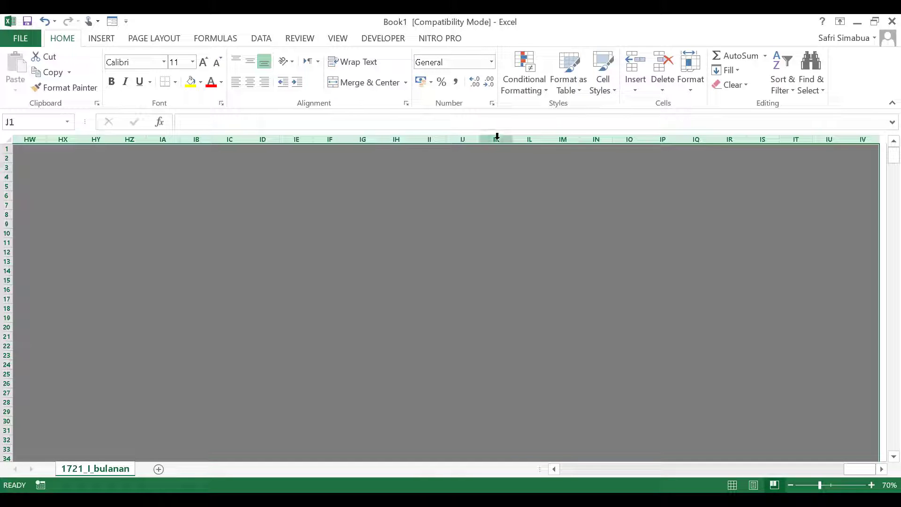
right_click(498, 136)
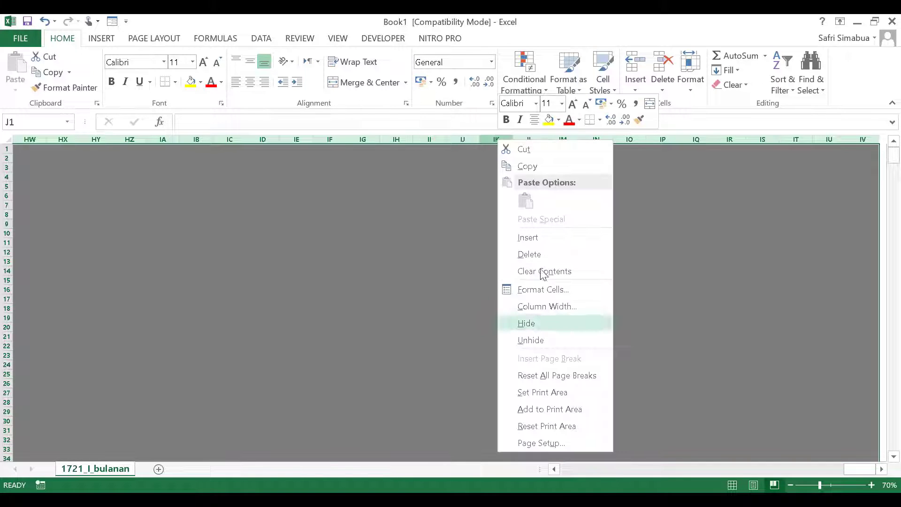
click(537, 256)
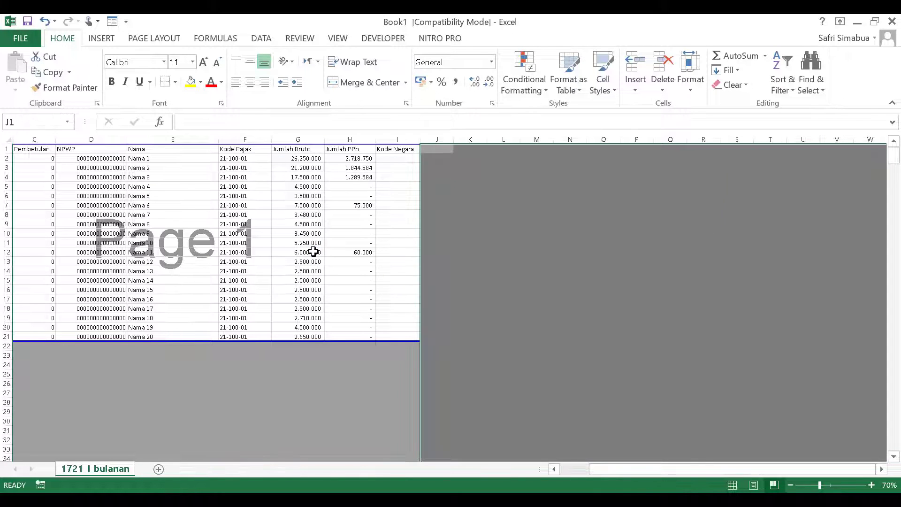
click(313, 253)
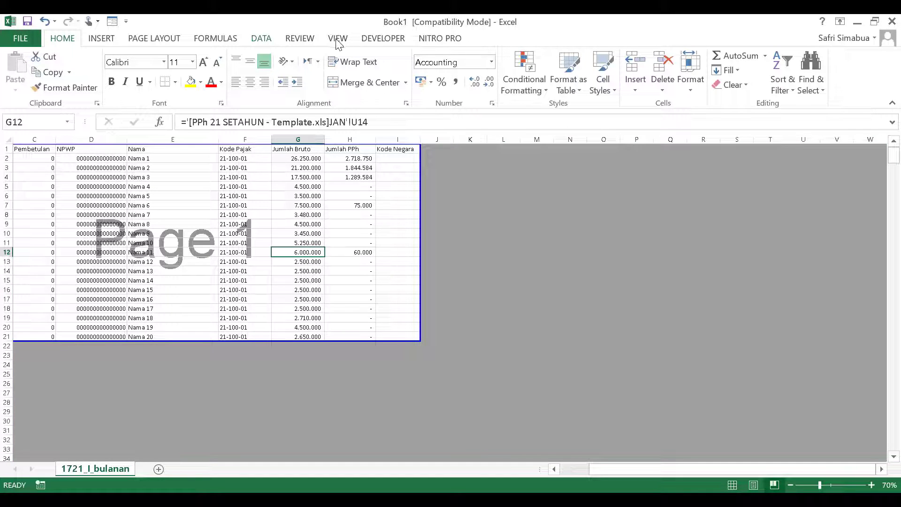
Switch to Normal view, then copy the whole sheet and paste it back over itself as Values.
scroll(141, 74, down, 6)
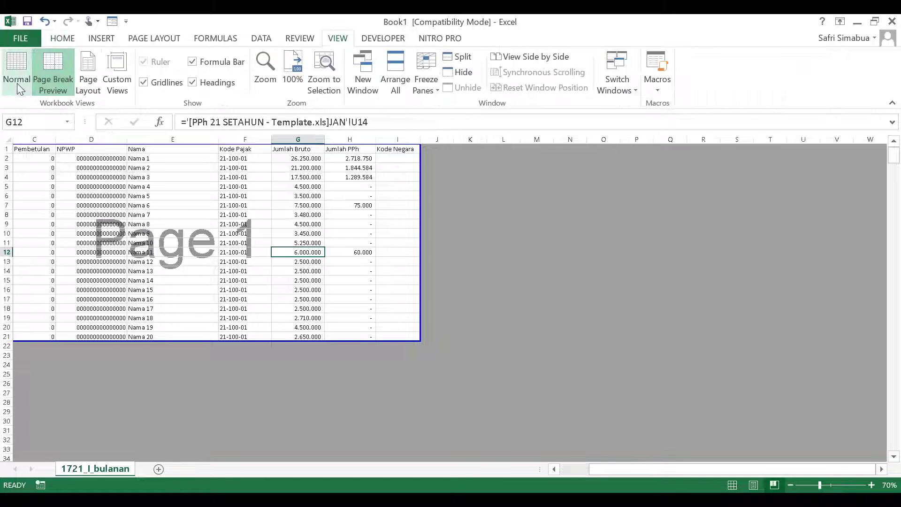
click(17, 70)
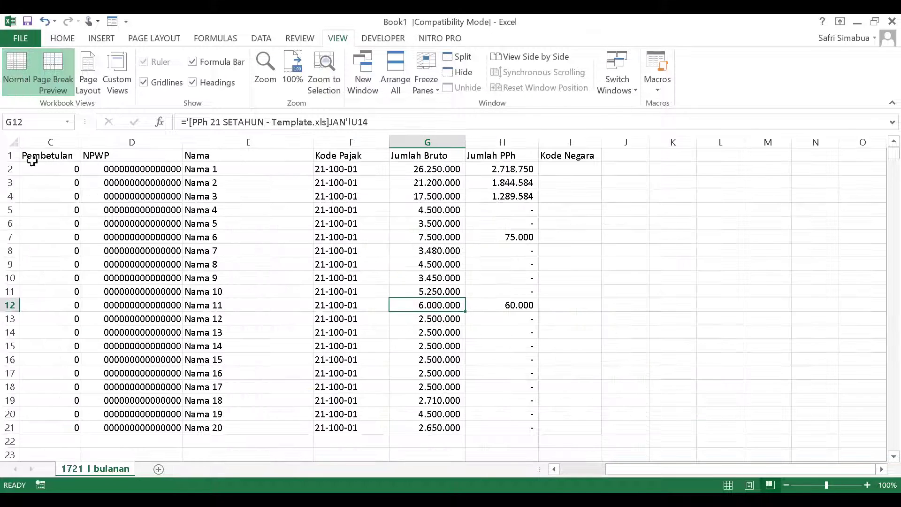
click(7, 139)
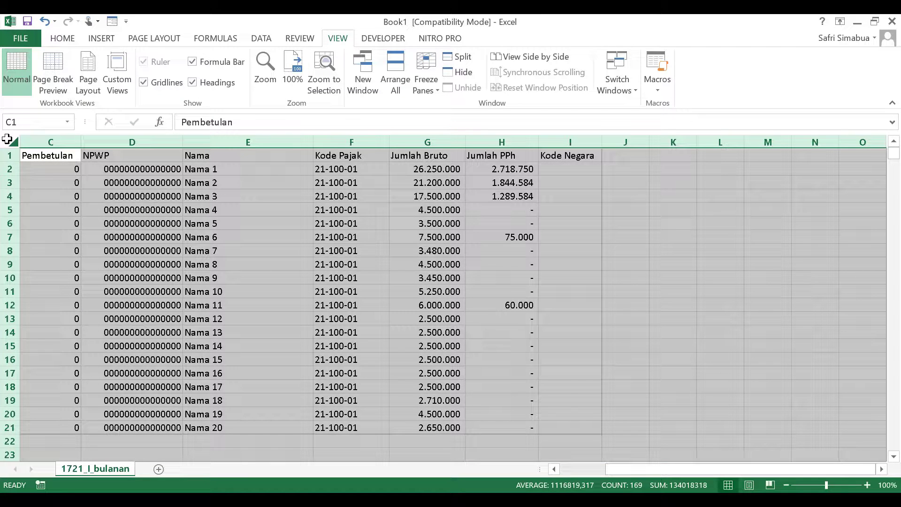
right_click(7, 139)
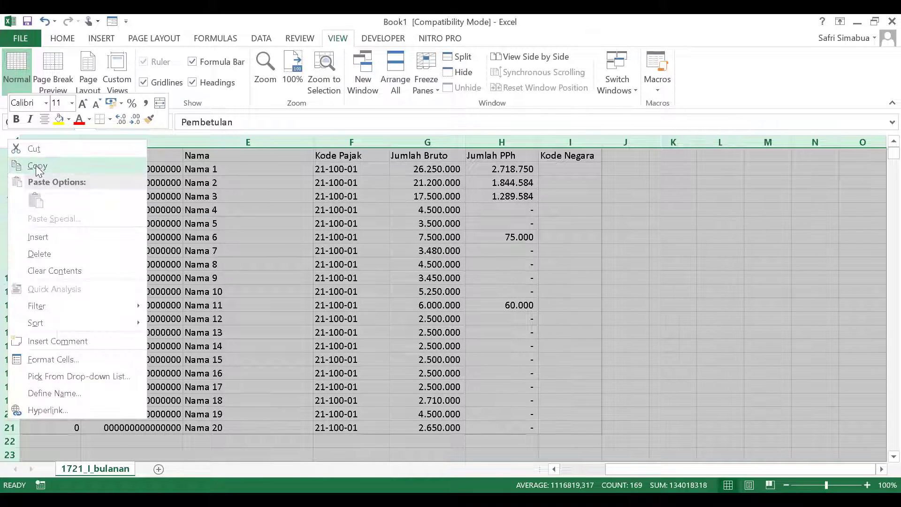
click(38, 167)
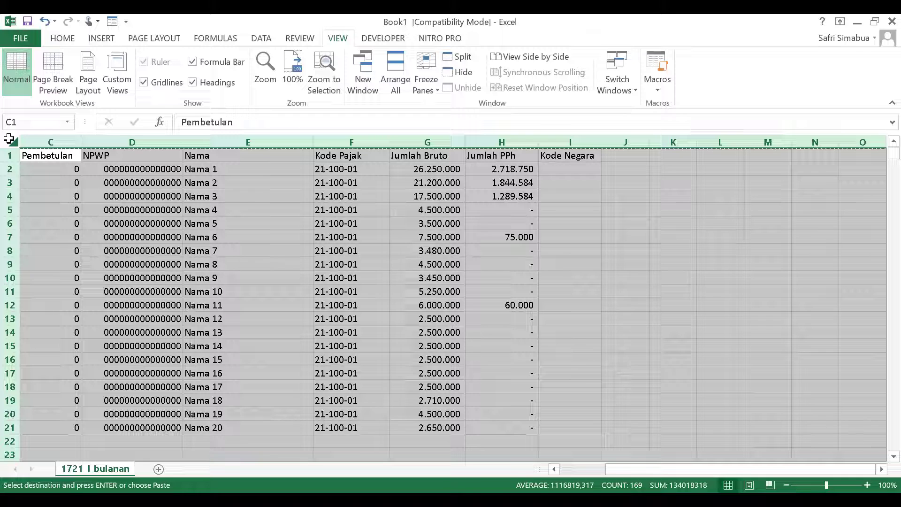
right_click(9, 139)
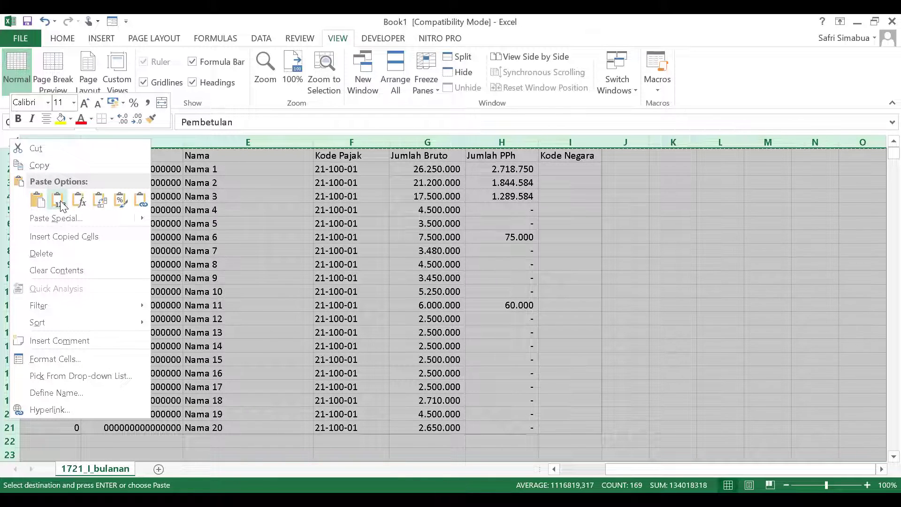
click(59, 201)
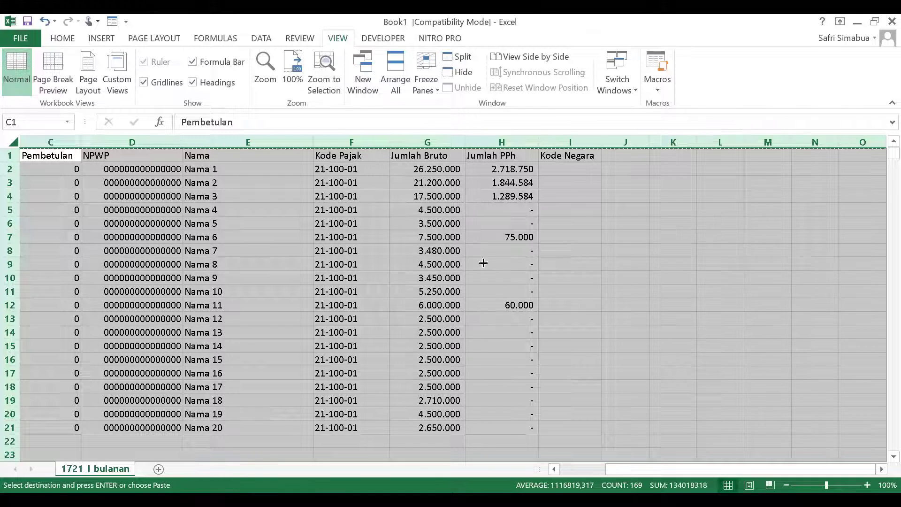
Select the Masa Pajak cells A2:A21 and bring up Format Cells for them.
click(427, 237)
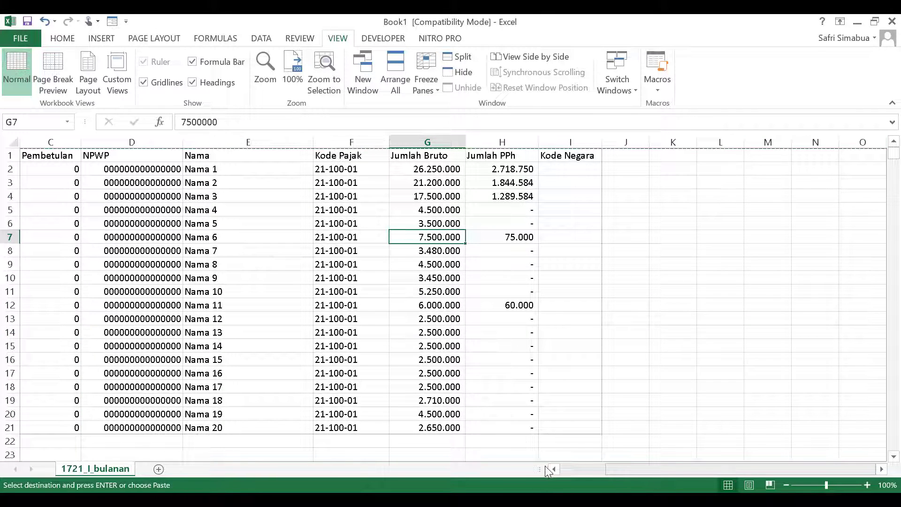
scroll(475, 433, left, 2)
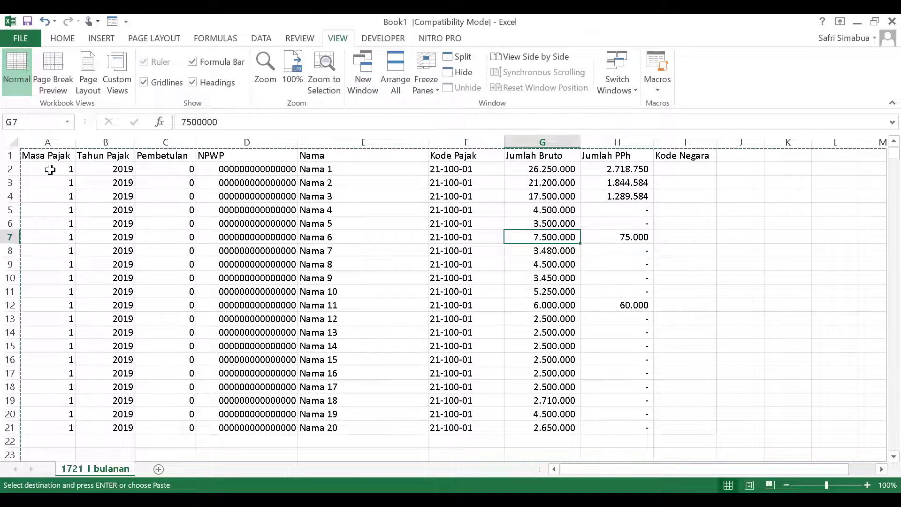
drag(51, 170, 54, 426)
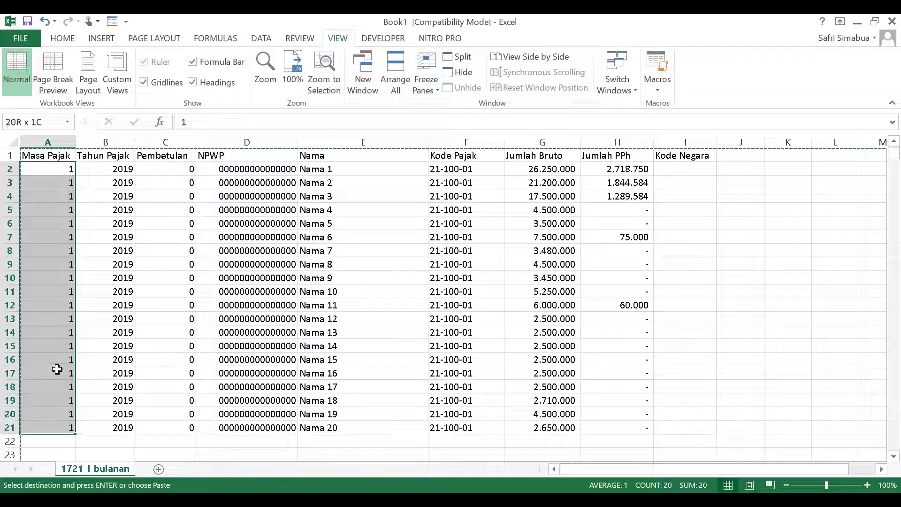
right_click(56, 370)
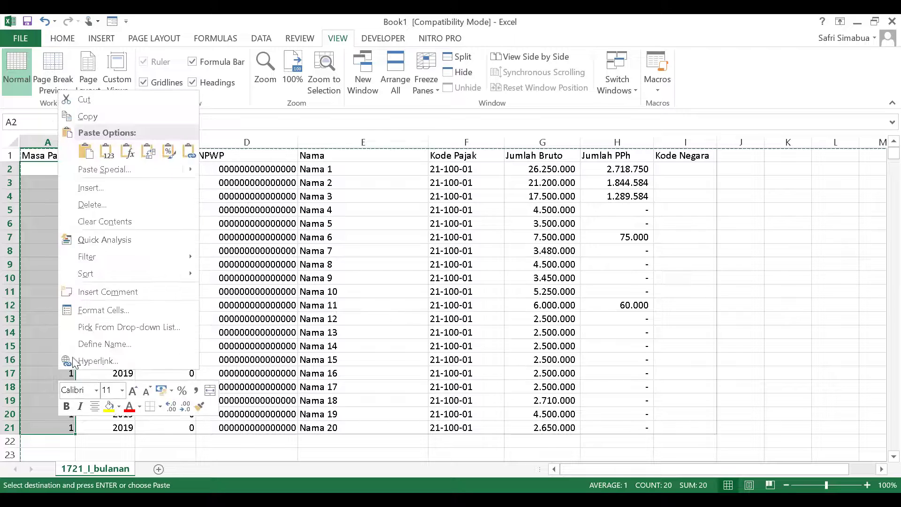
click(98, 311)
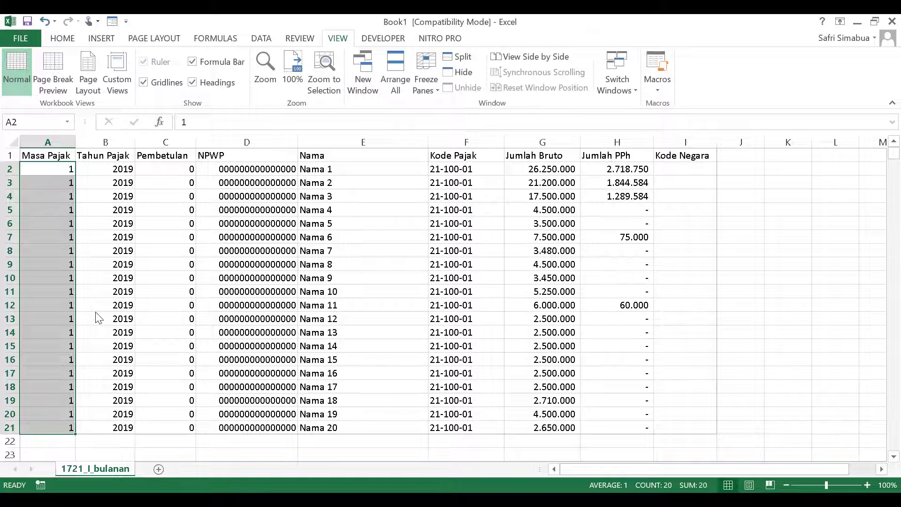
Give the Masa Pajak cells the custom number format 00 so they read 01.
key(ctrl+1)
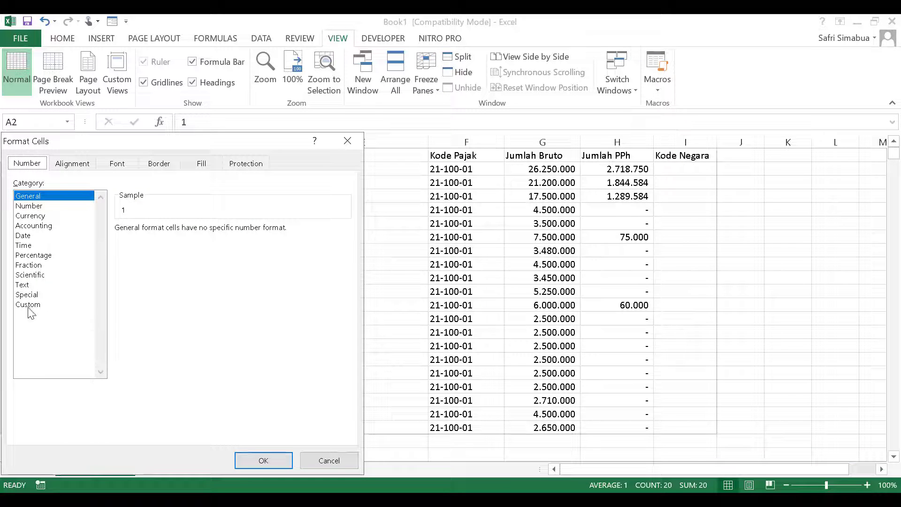
click(29, 305)
drag(147, 241, 97, 241)
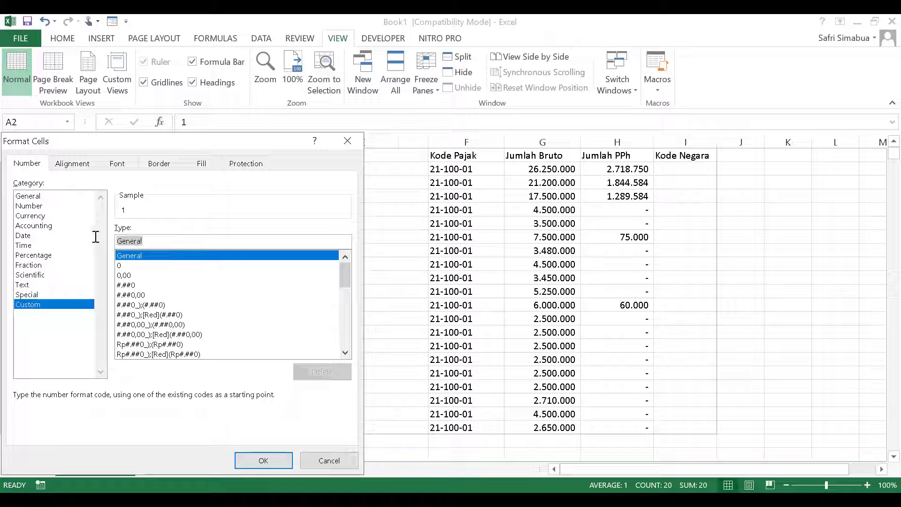
text(00)
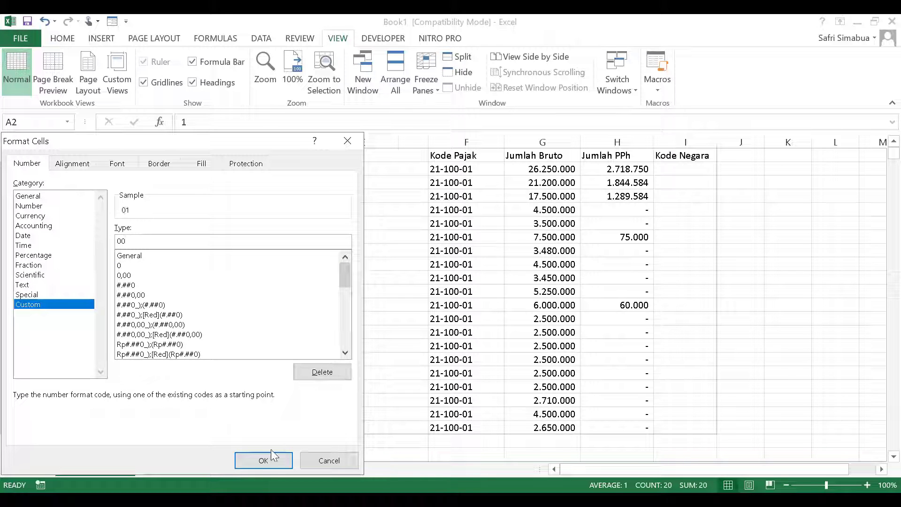
click(263, 461)
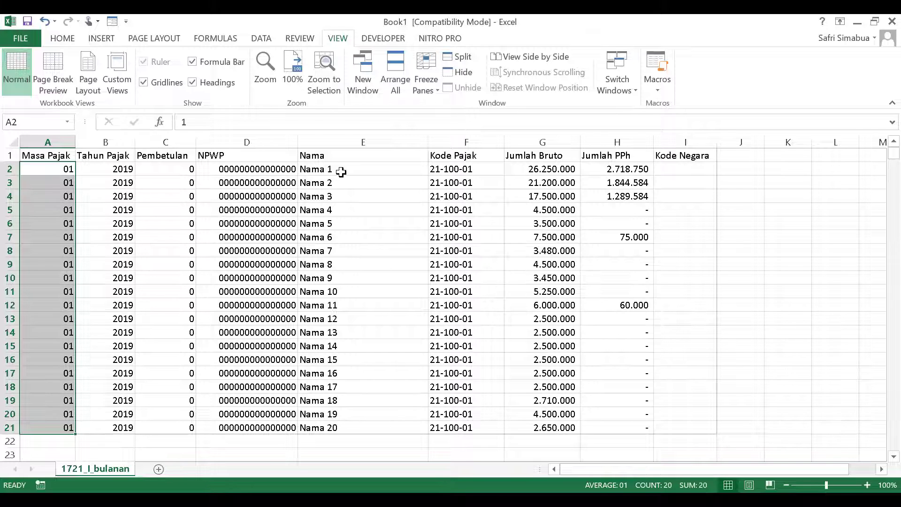
Format the Jumlah Bruto and Jumlah PPh amounts as Number, then open the File view.
drag(548, 168, 642, 428)
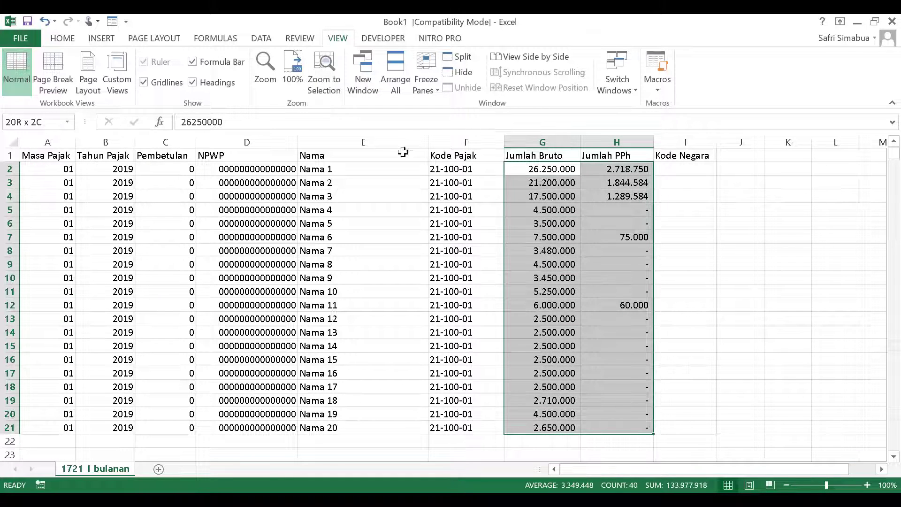
click(68, 39)
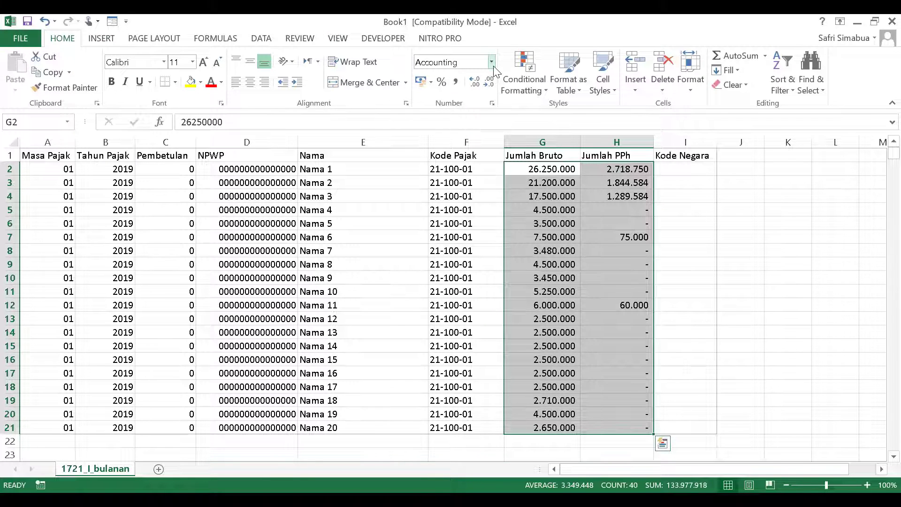
click(492, 64)
click(475, 114)
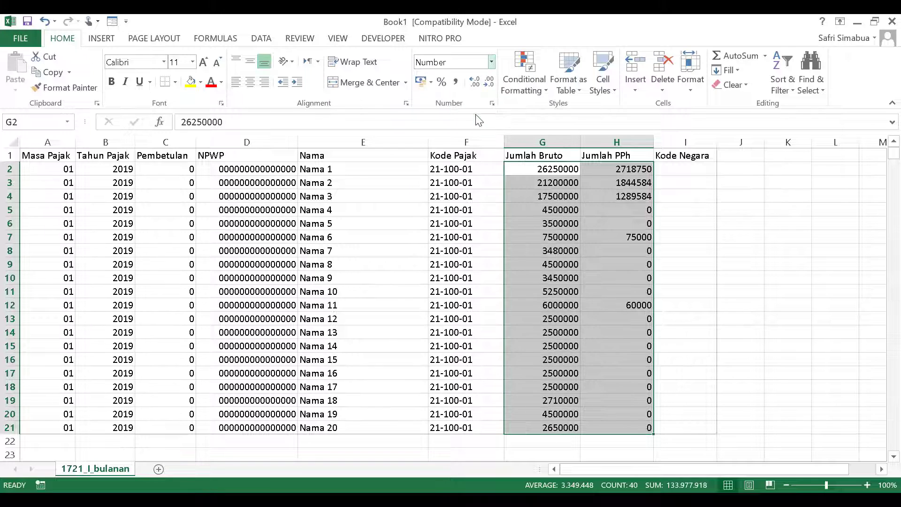
click(305, 225)
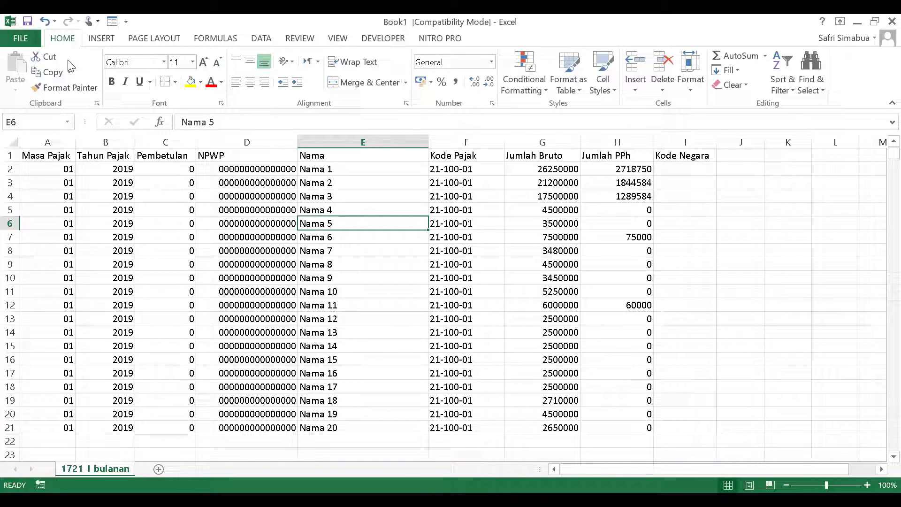
click(29, 41)
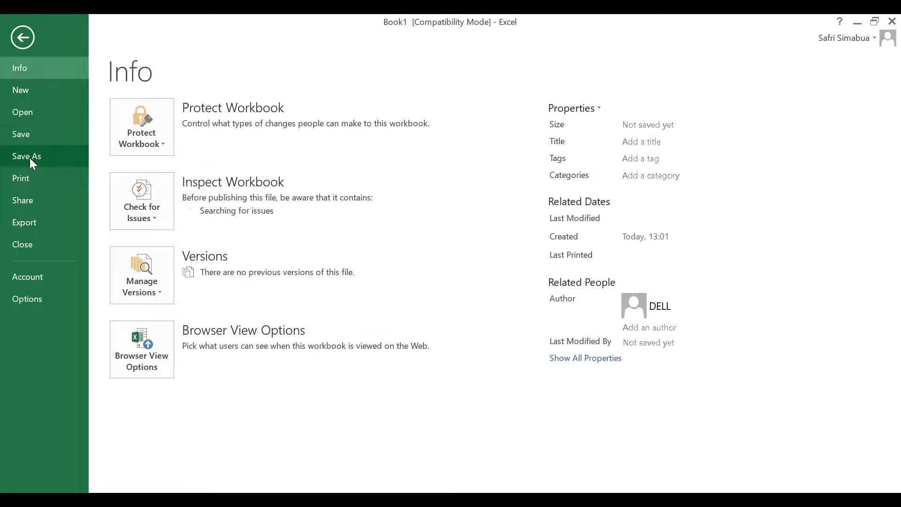
Go to Save As > Computer > Browse to open the Save As dialog in Documents.
click(29, 159)
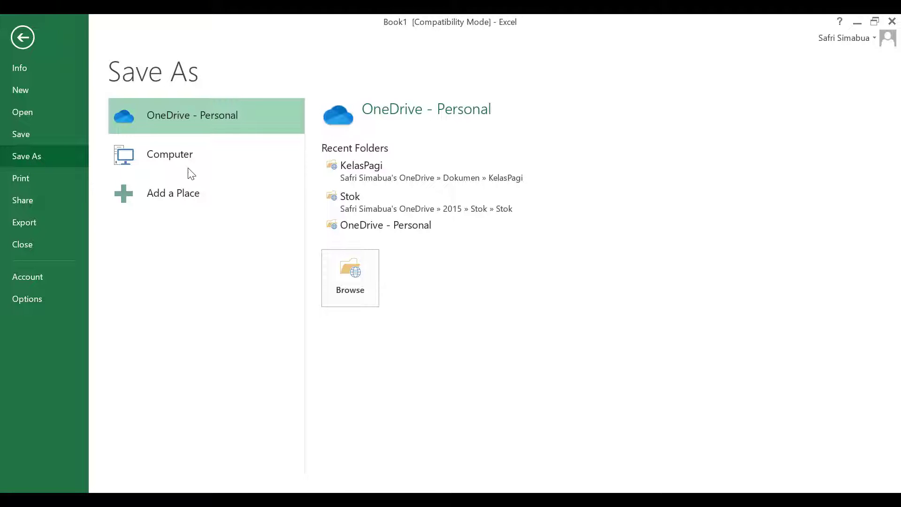
click(164, 156)
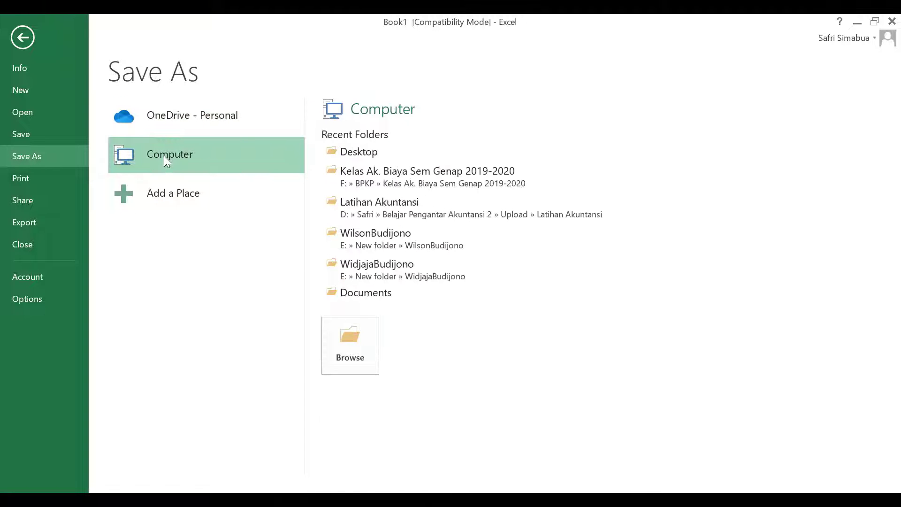
mouse_move(535, 151)
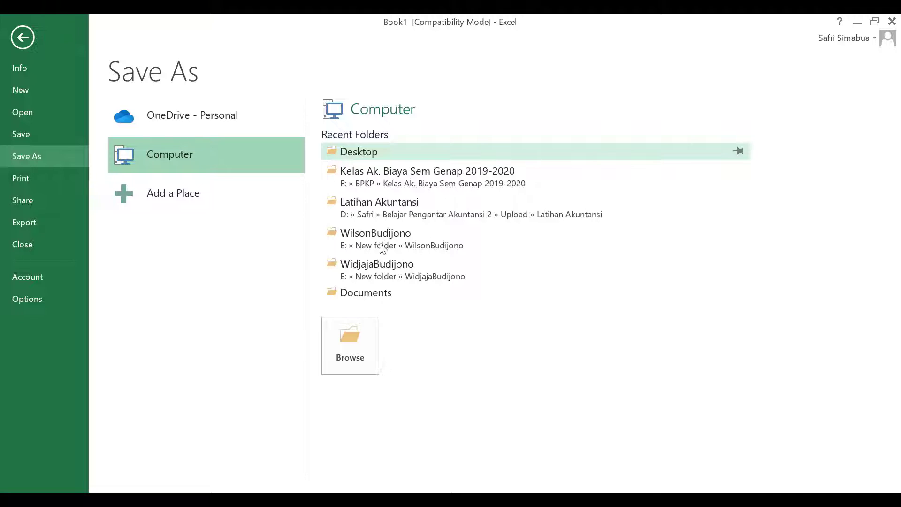
click(356, 339)
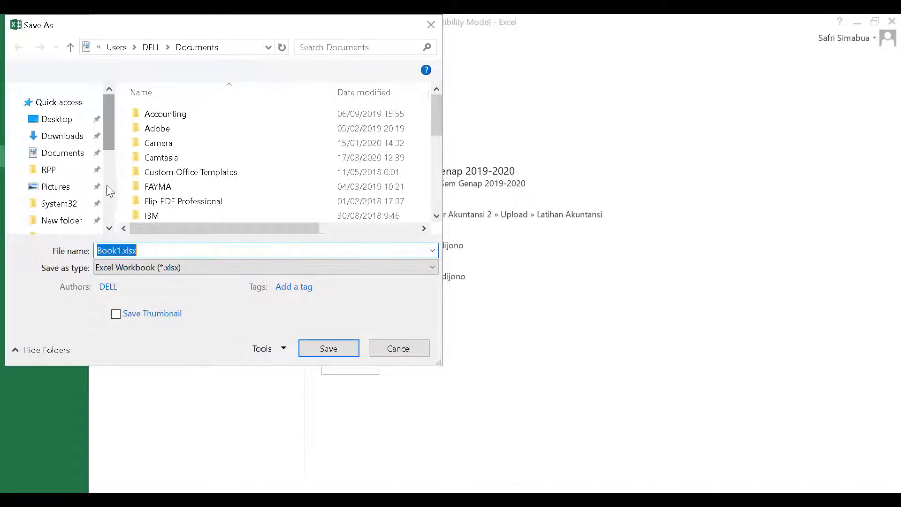
Browse the Save As dialog to the STIEBI folder on USB Drive (F:).
click(110, 214)
mouse_move(59, 181)
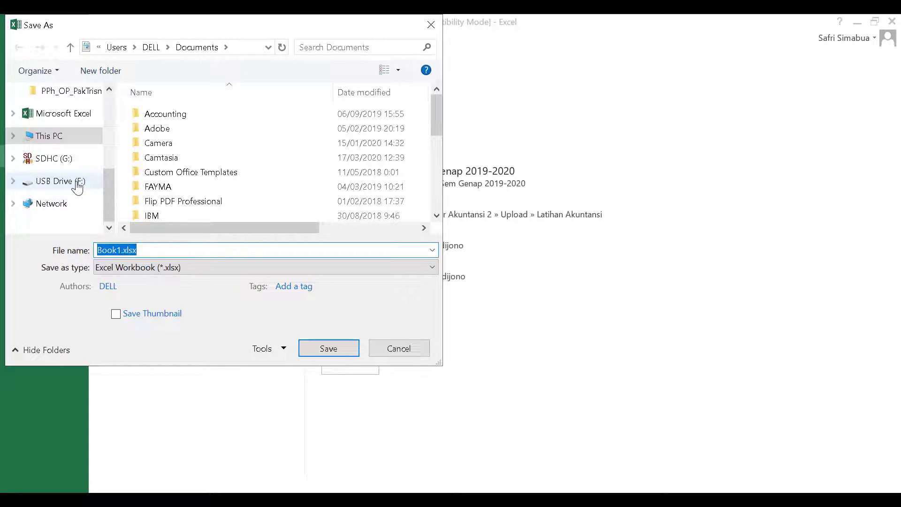
click(77, 187)
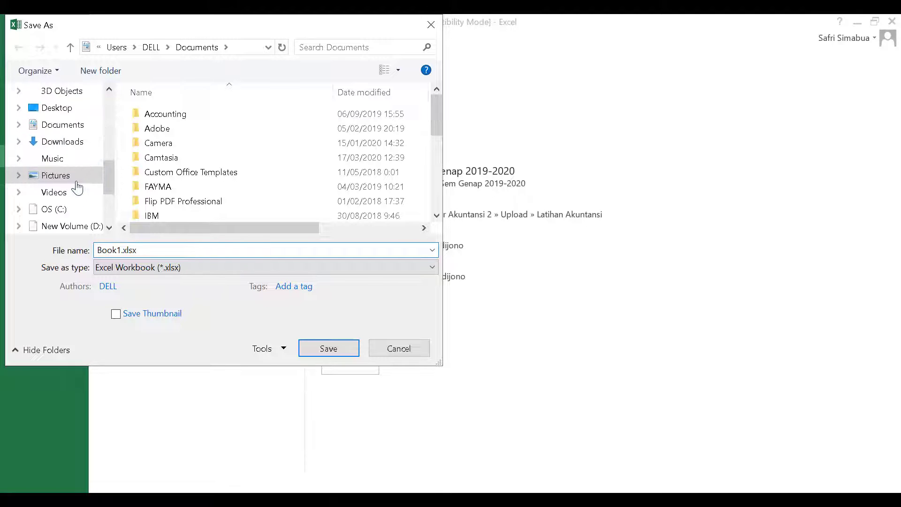
click(76, 183)
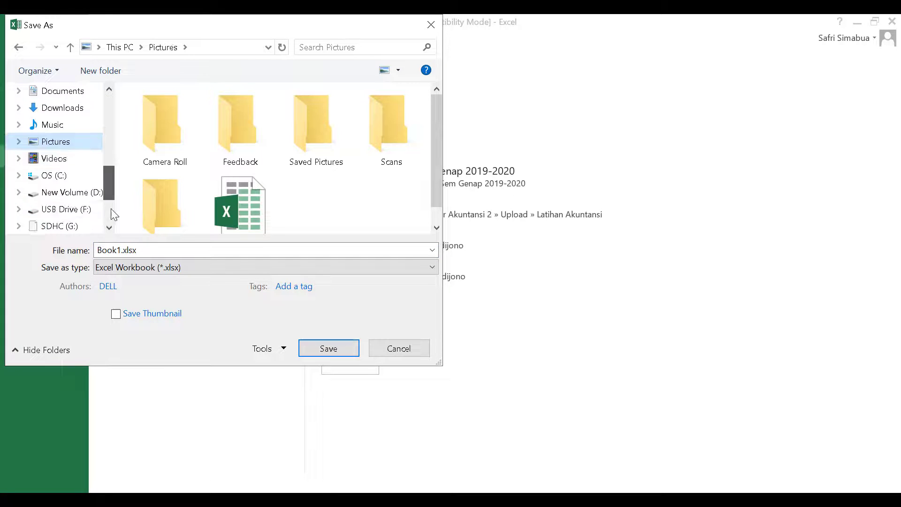
drag(108, 189, 112, 225)
click(73, 192)
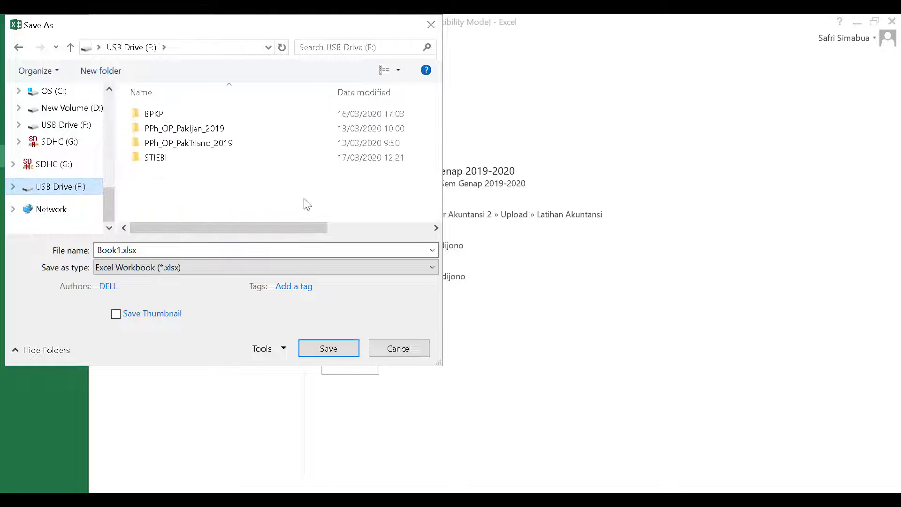
click(153, 165)
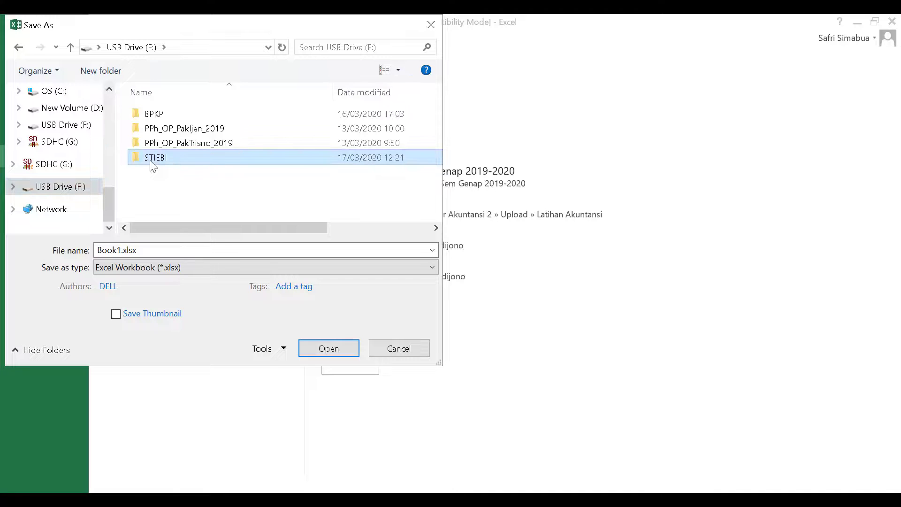
double_click(150, 160)
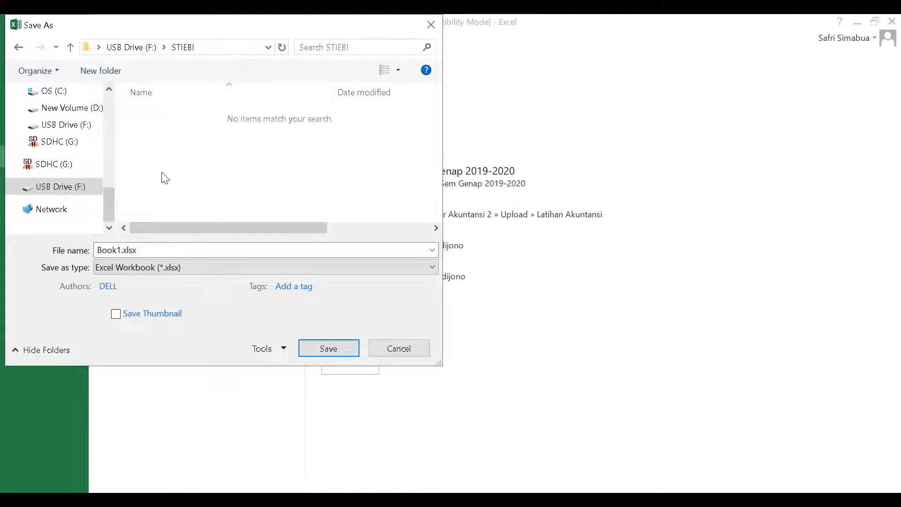
Create a new folder named Manajemen A inside STIEBI and open it.
right_click(162, 172)
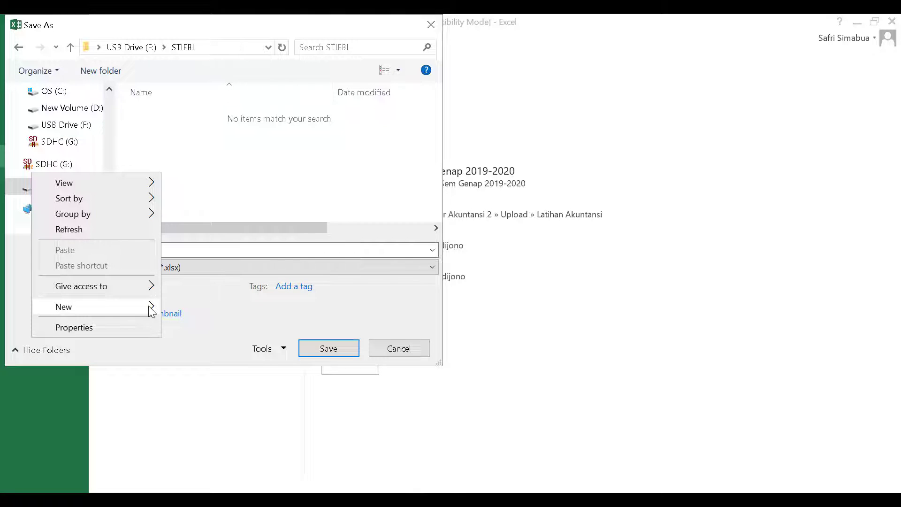
key(Escape)
click(197, 172)
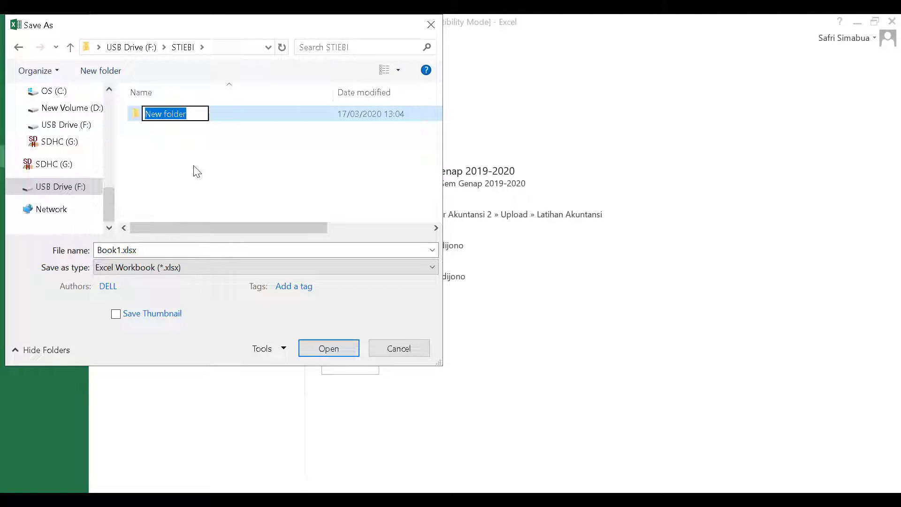
text(Manajem)
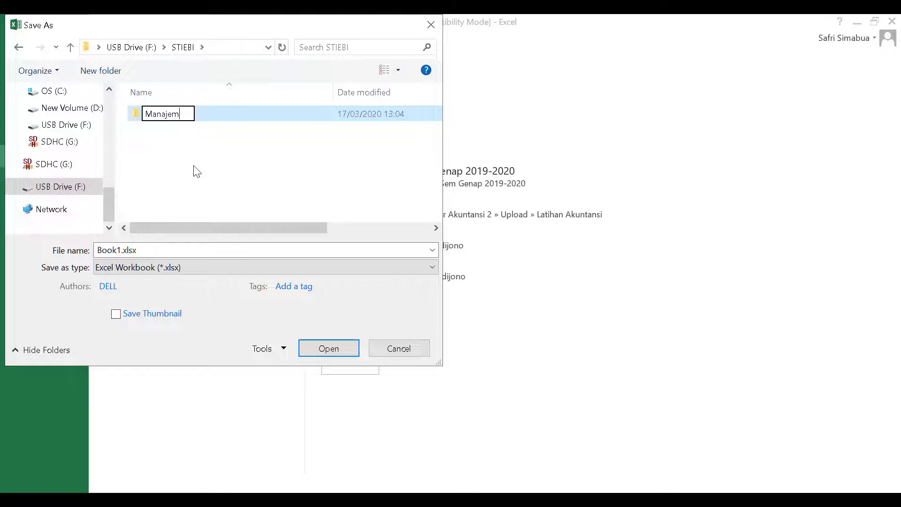
text(en A)
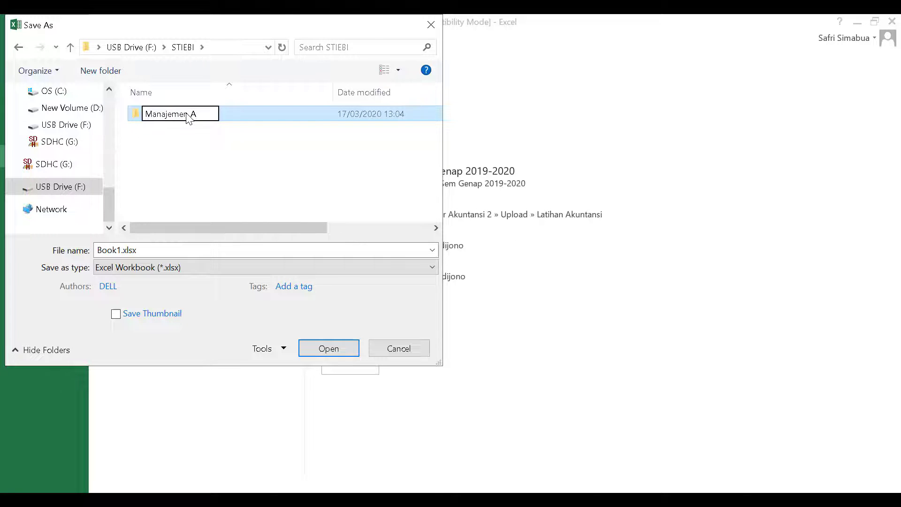
key(Return)
key(Return)
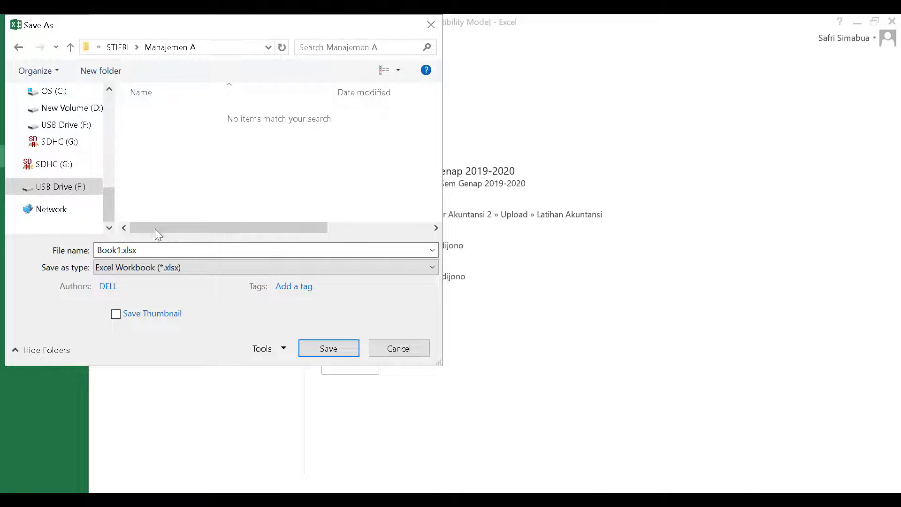
Replace Book1 with 1721_KaryTetap_Jan2019 as the file name and pick CSV (Comma delimited) (*.csv).
click(121, 251)
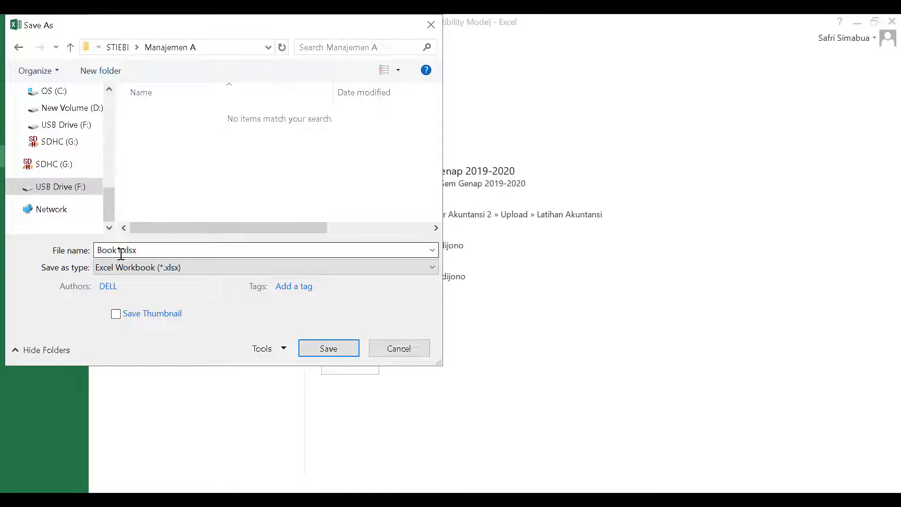
click(120, 253)
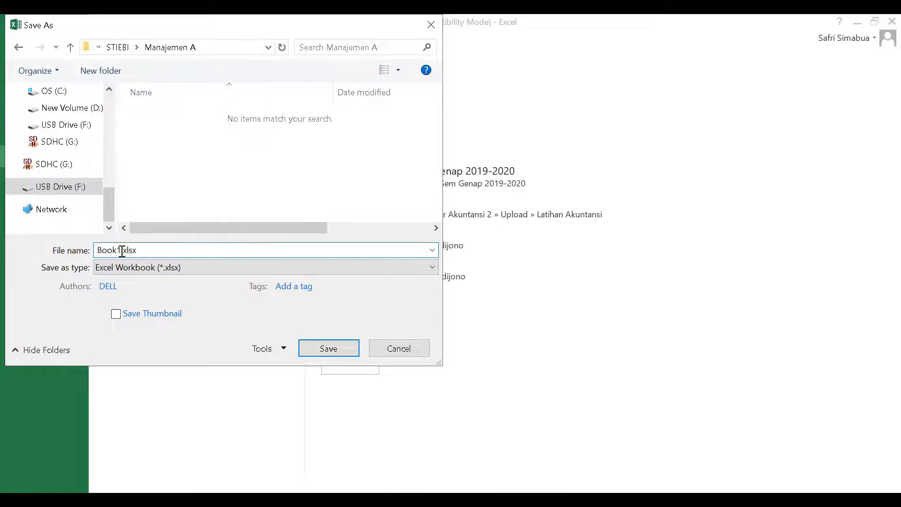
key(shift+Home)
text(17)
text(21_)
text(Kary)
text(Tetap)
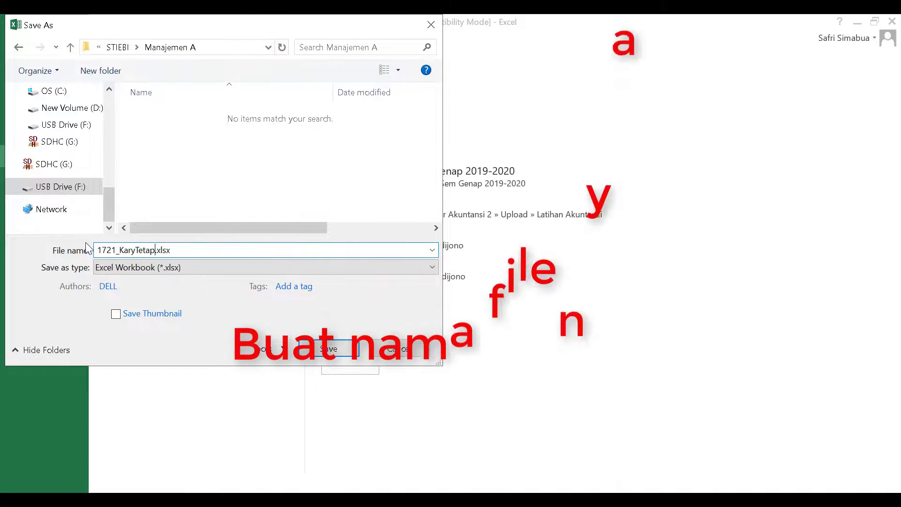
text(_)
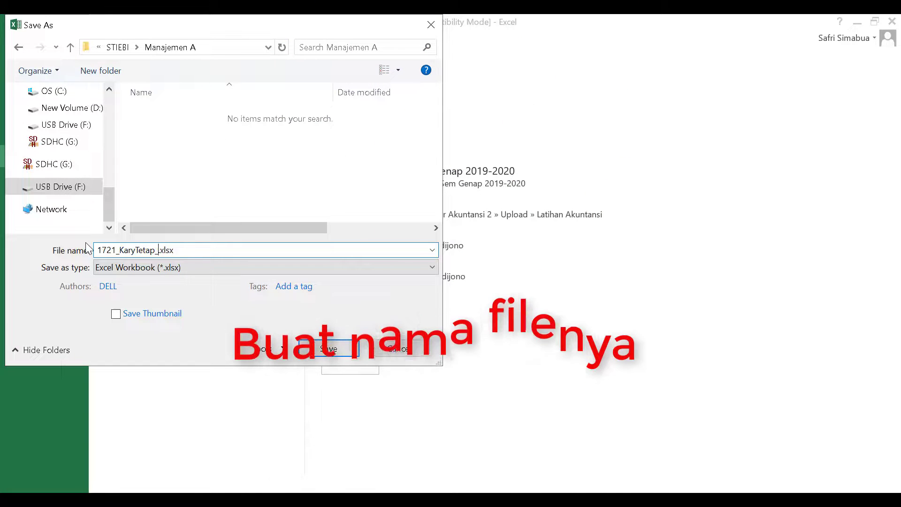
text(Jan20)
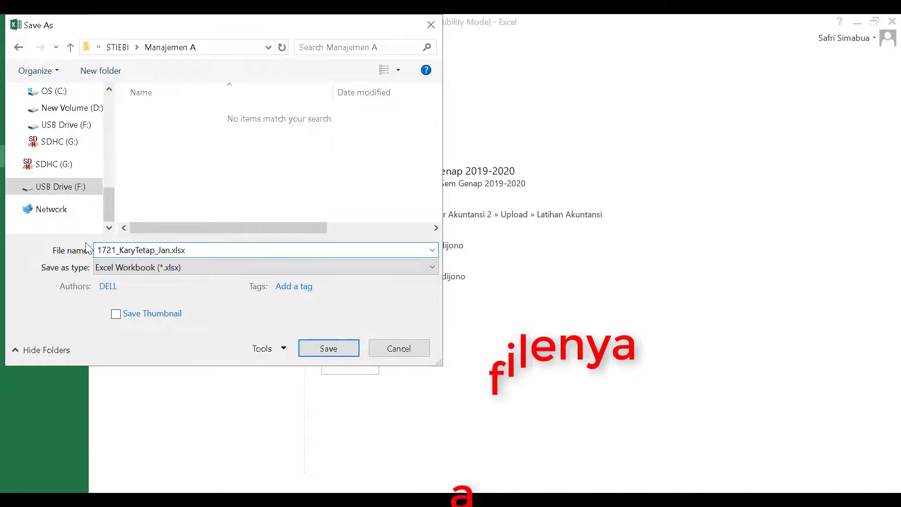
text(19)
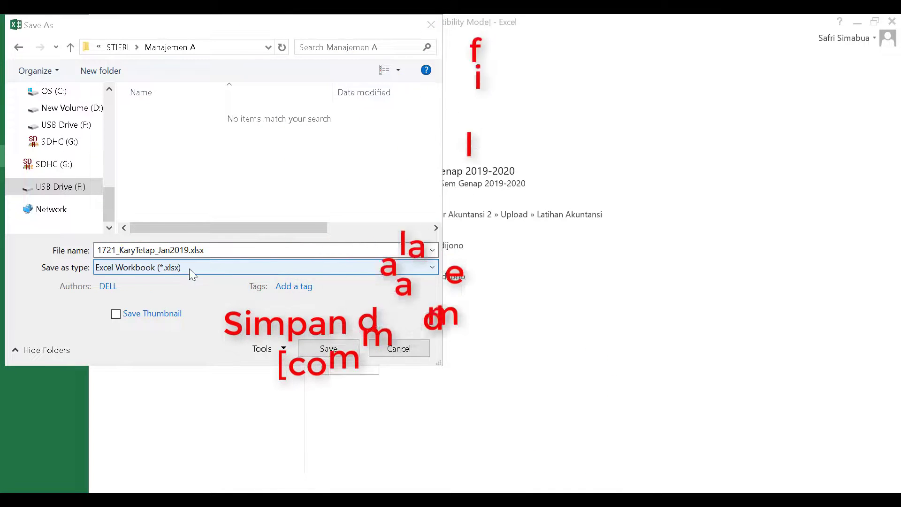
click(190, 271)
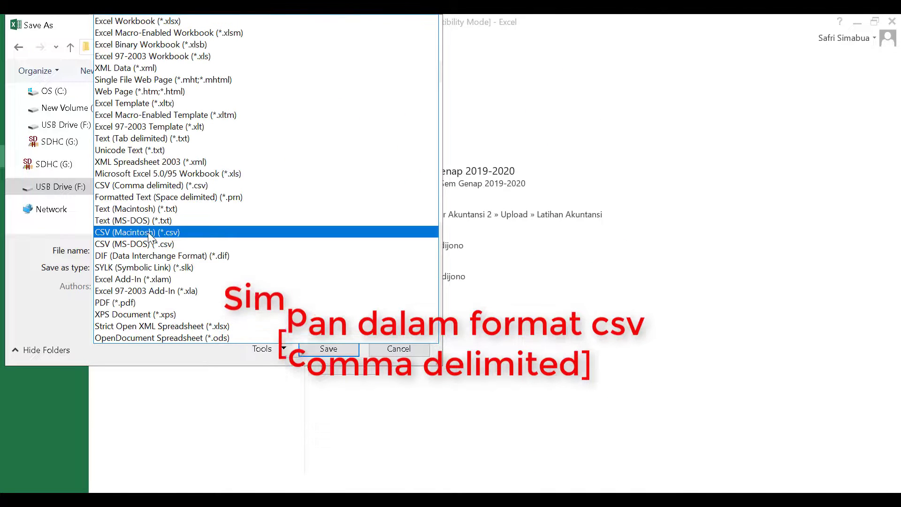
click(148, 186)
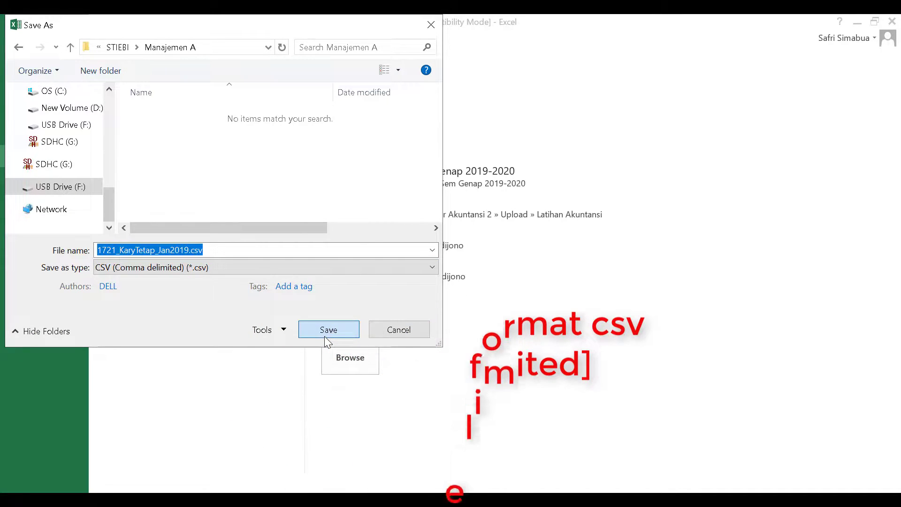
Save 1721_KaryTetap_Jan2019.csv in Manajemen A keeping CSV format, then close Excel with Don't Save.
click(328, 330)
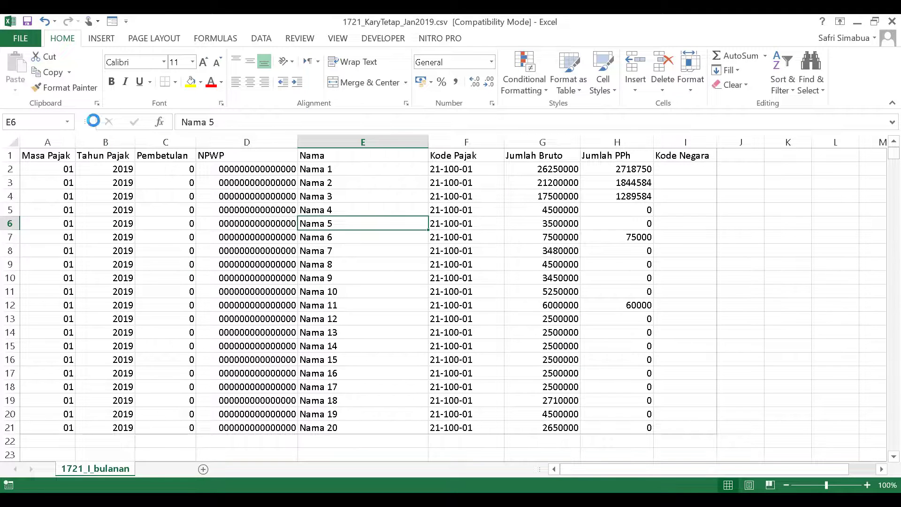
click(28, 22)
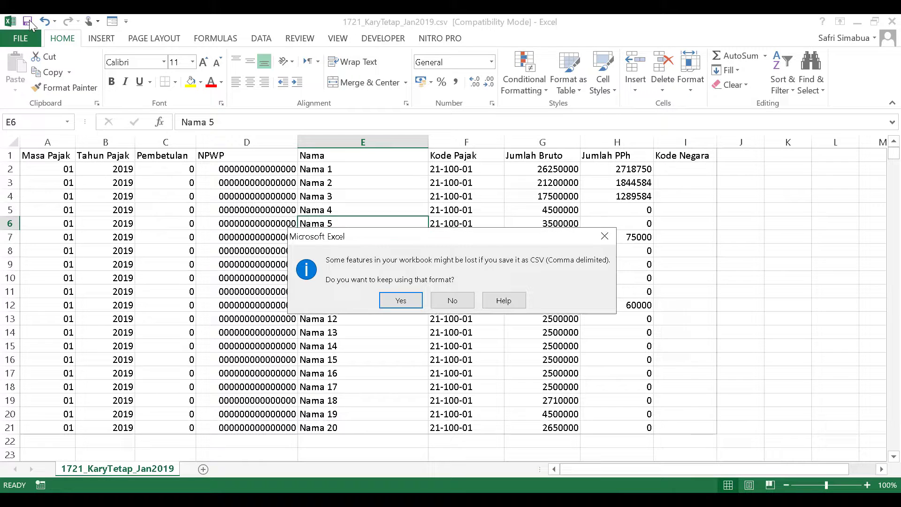
click(401, 301)
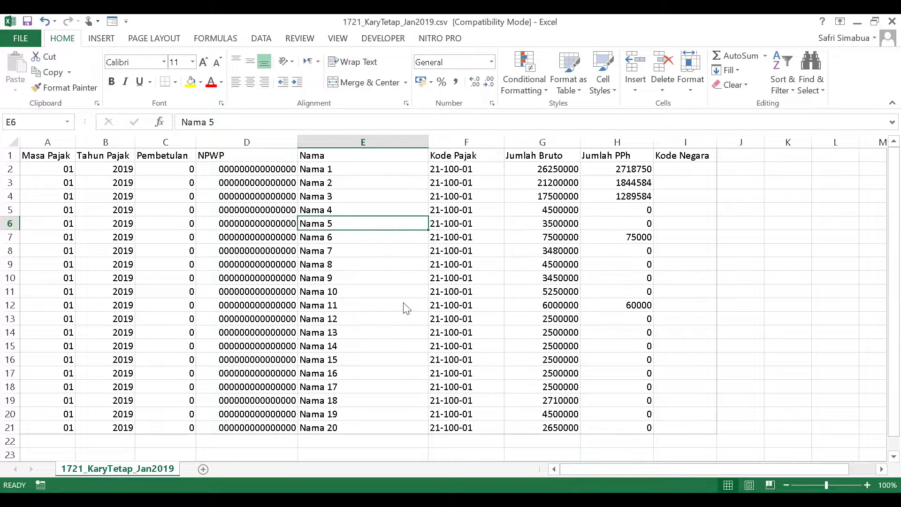
click(893, 21)
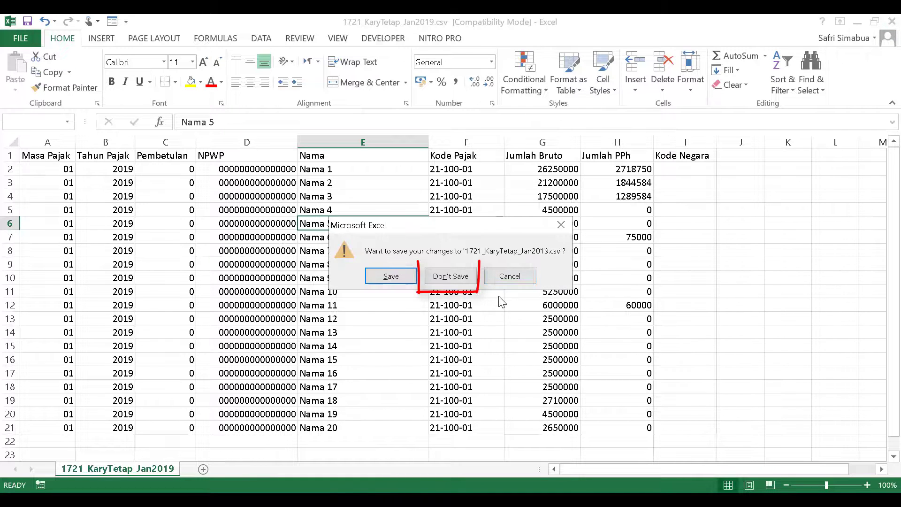
click(448, 278)
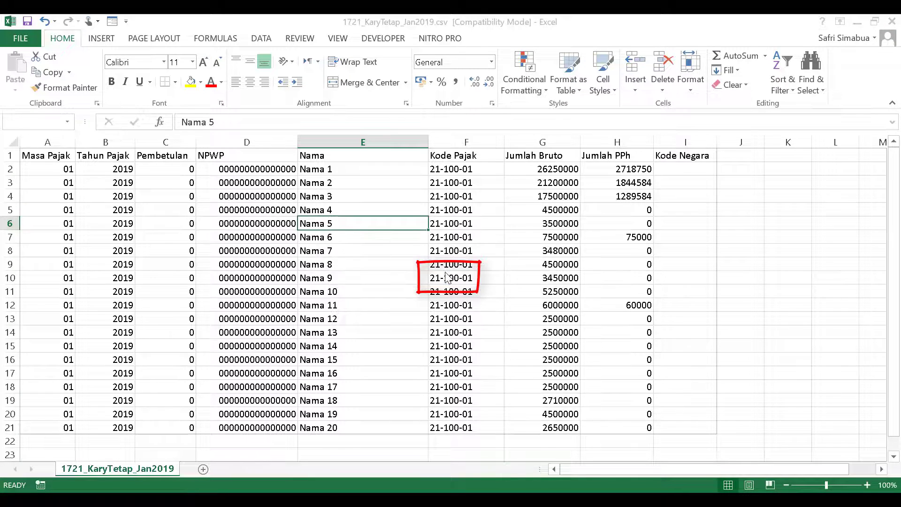